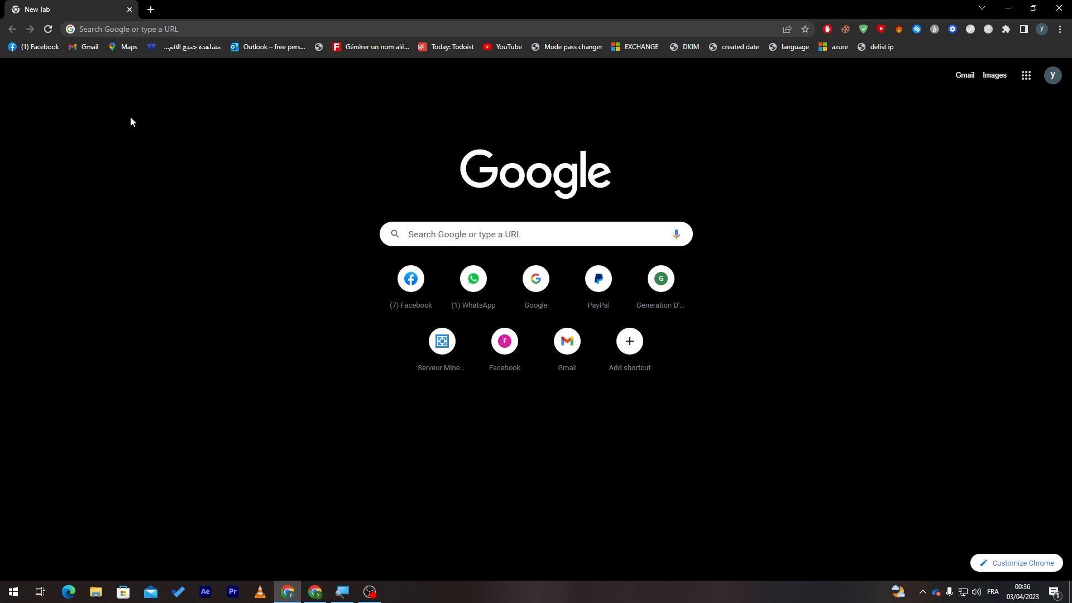
Go to shopify.com and start a free trial.
left_click(122, 32)
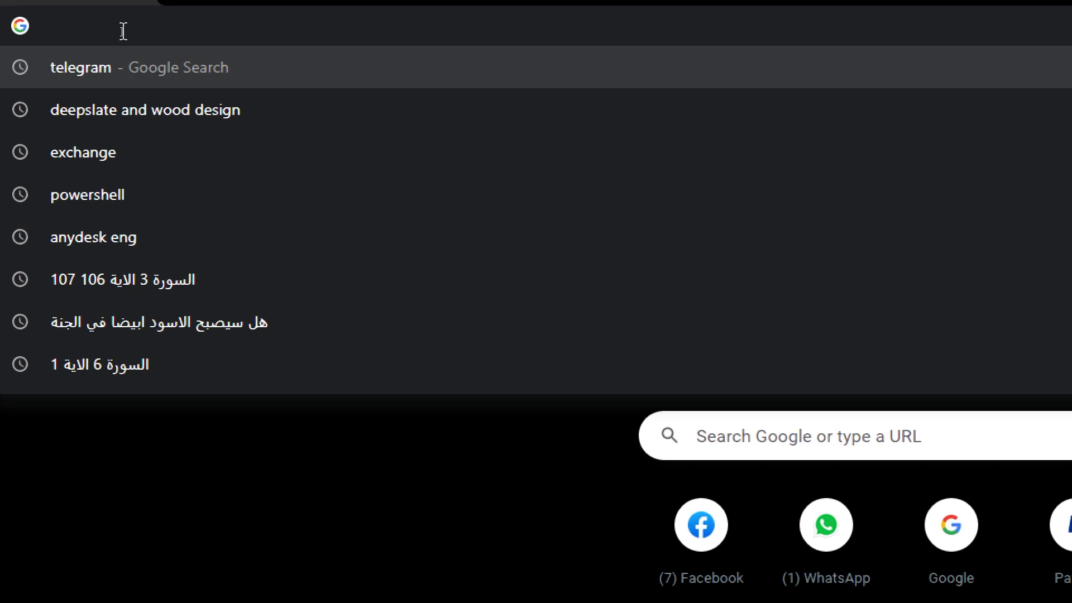
type("shopify.com")
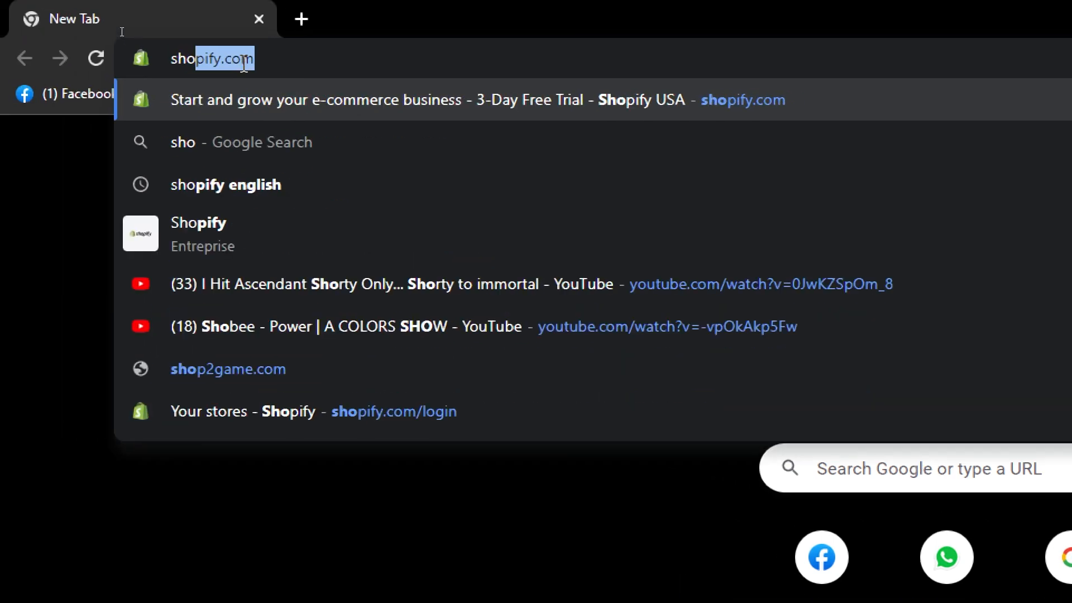
key("Return")
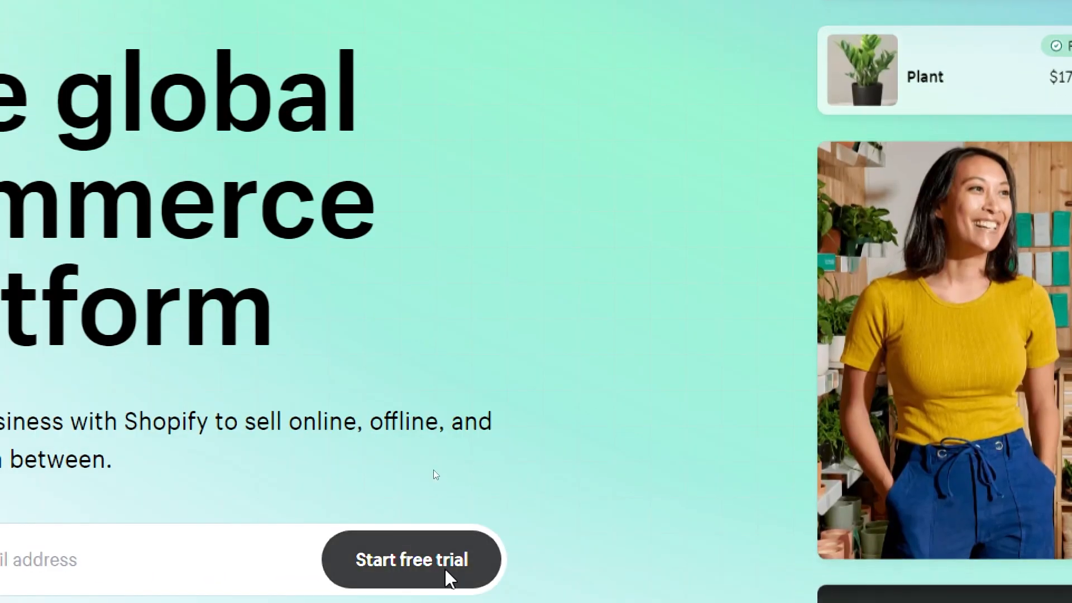
left_click(465, 572)
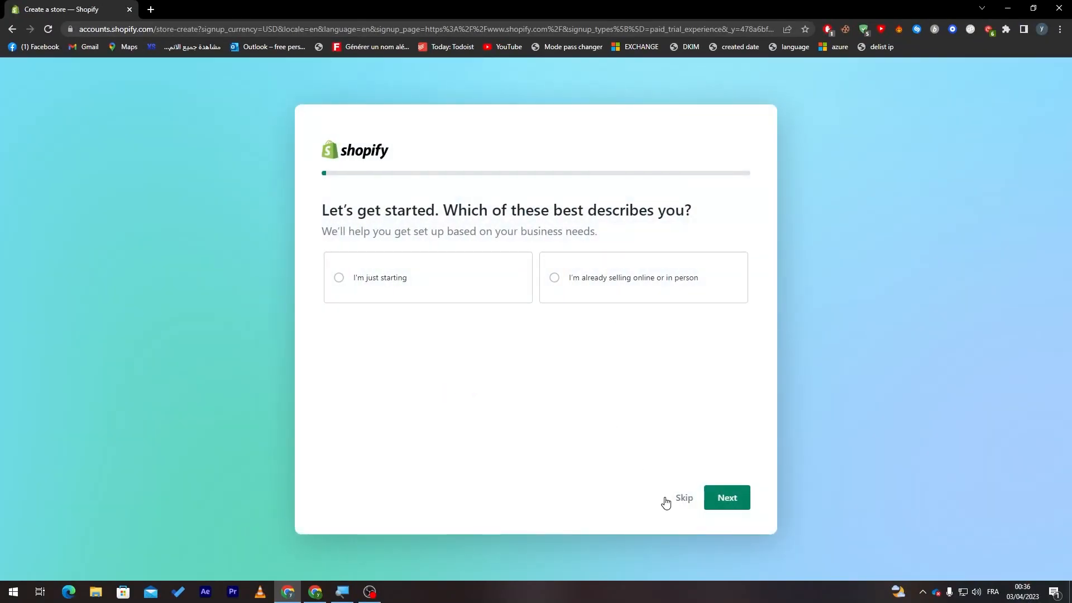
Answer the setup survey with "I'm just starting" and choose an online store as the place to sell.
left_click_drag(351, 224, 558, 232)
left_click(559, 232)
left_click(392, 284)
left_click(733, 502)
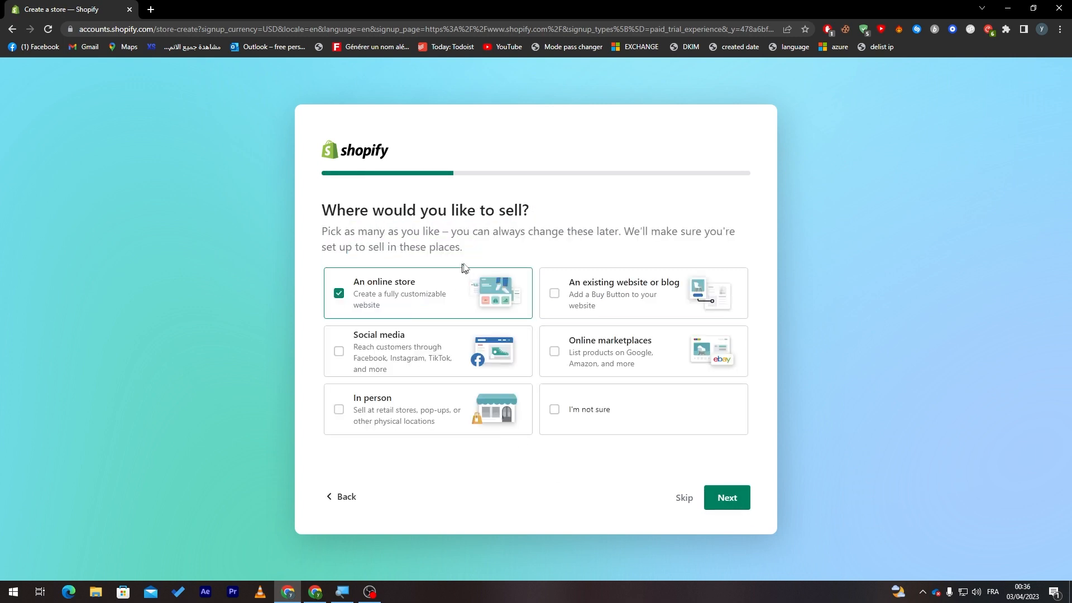
left_click(738, 497)
Pick answers to the remaining survey question and continue to naming the store.
left_click(408, 285)
left_click(581, 282)
left_click(553, 333)
left_click(487, 340)
left_click_drag(487, 342, 501, 416)
left_click(500, 416)
left_click(730, 504)
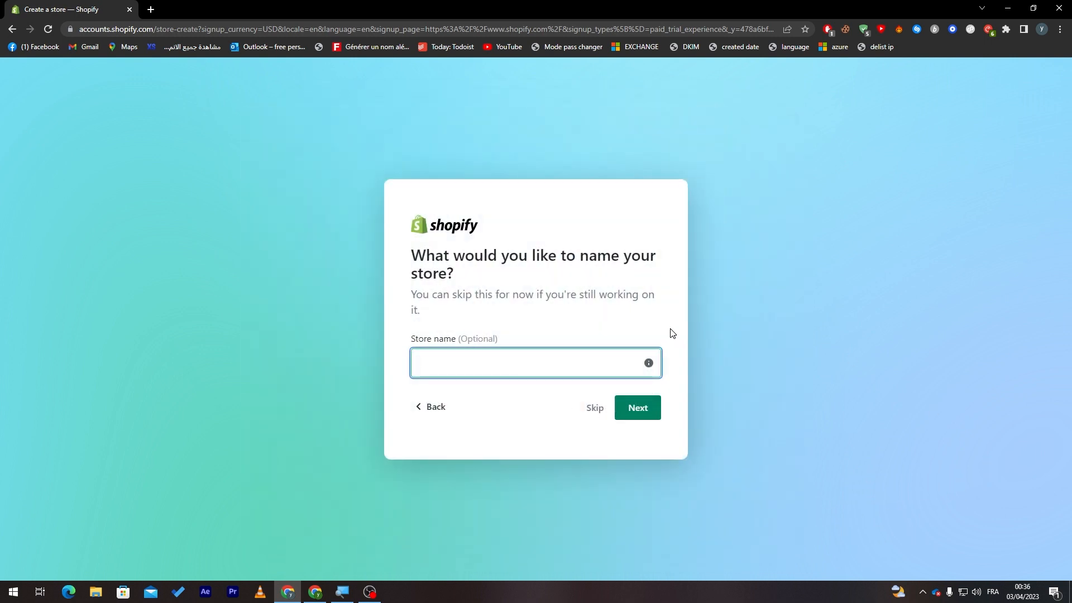
Name the store Lolazea and submit the name.
type("Loly'")
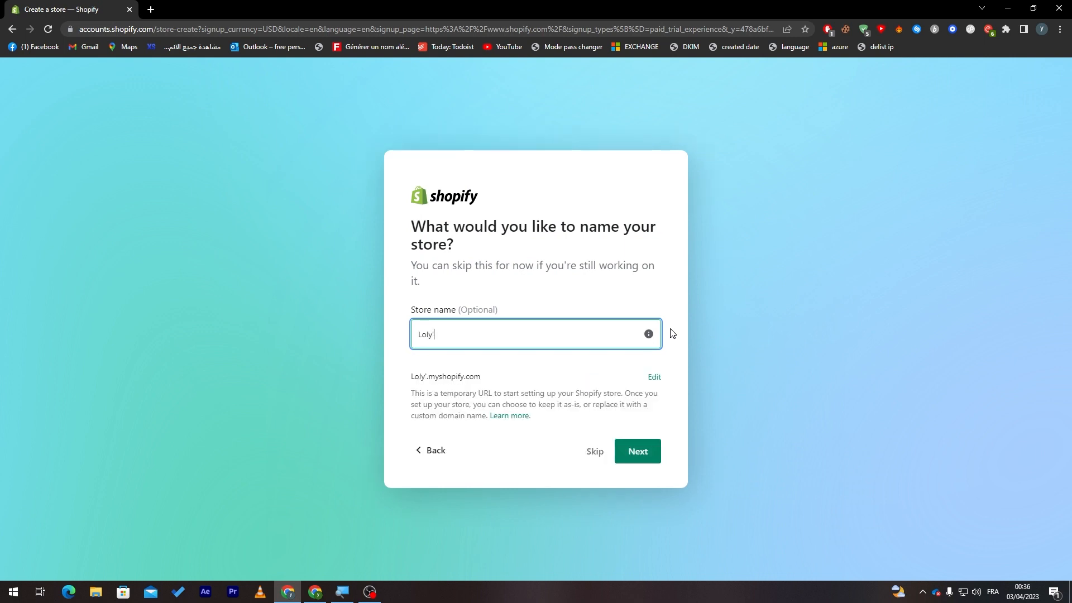
key("BackSpace")
key("BackSpace")
key("BackSpace")
left_click(634, 440)
left_click(502, 335)
type("aaaa")
left_click(636, 449)
Continue the sign-up and create the Shopify ID with one of the listed Google accounts.
left_click(617, 403)
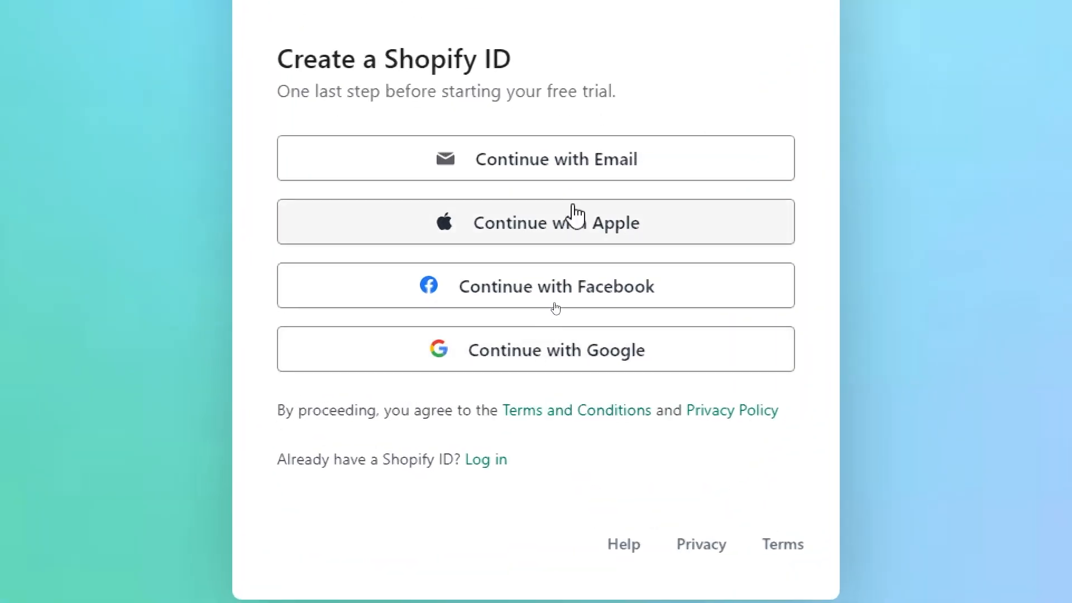
left_click(575, 357)
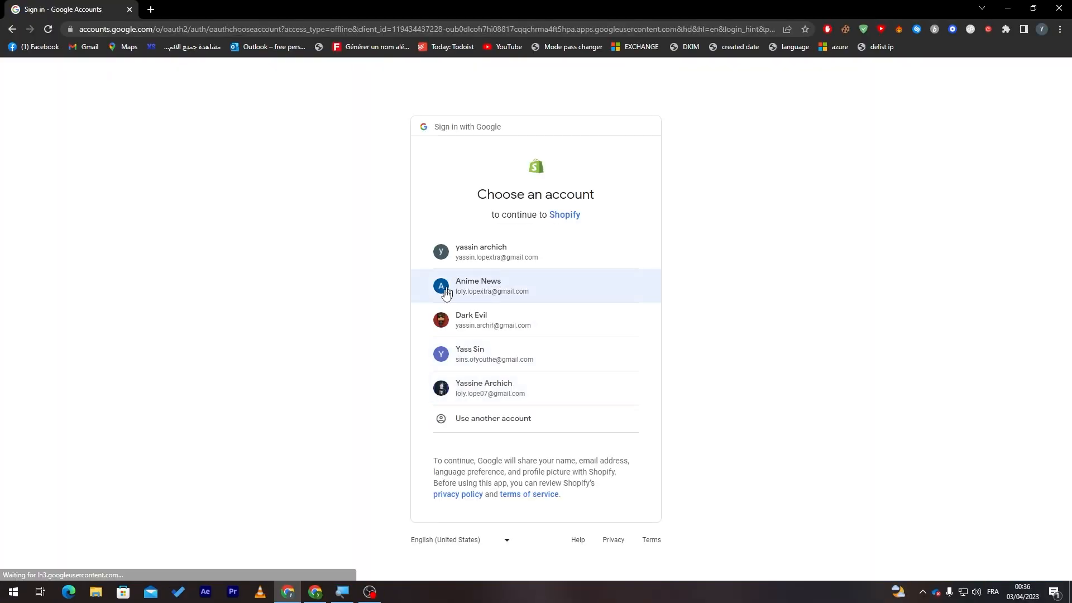
left_click(475, 385)
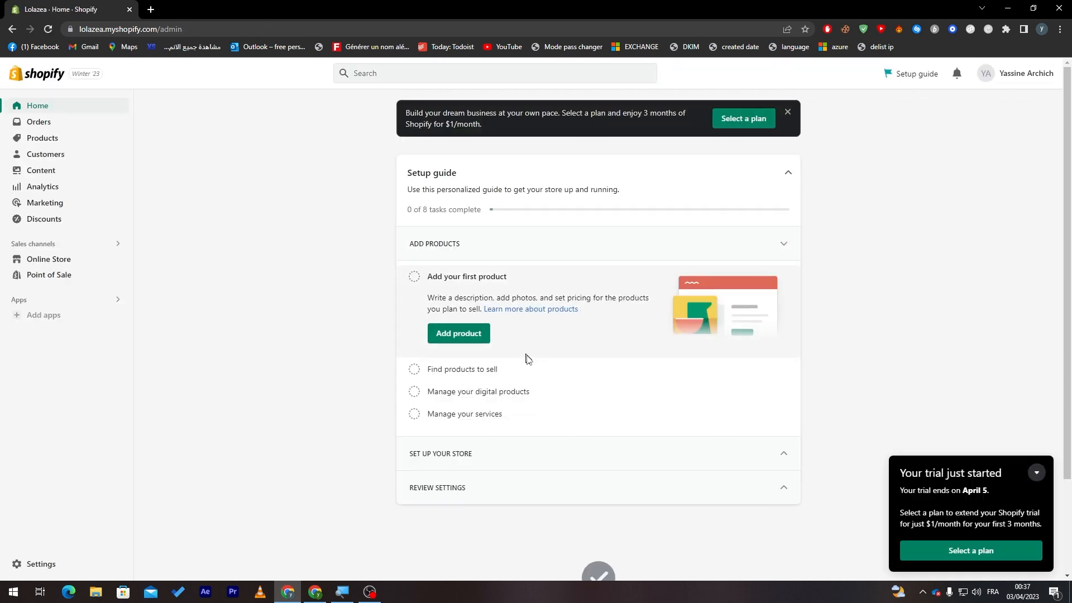
Collapse the trial notice, start adding the first product without the setup guide, and title it "Iphone X".
left_click(1036, 473)
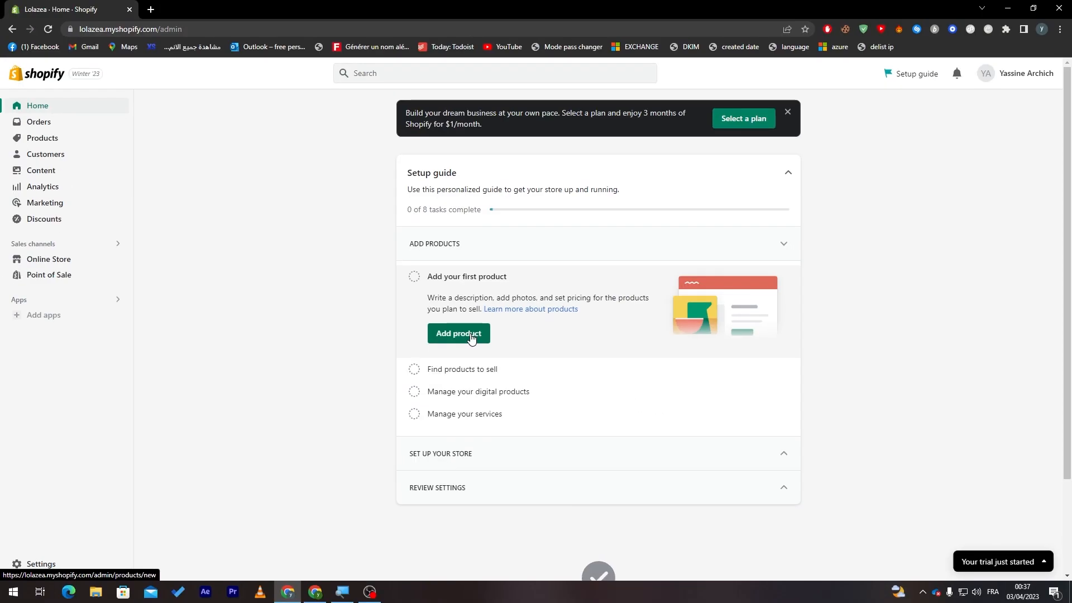
left_click(471, 335)
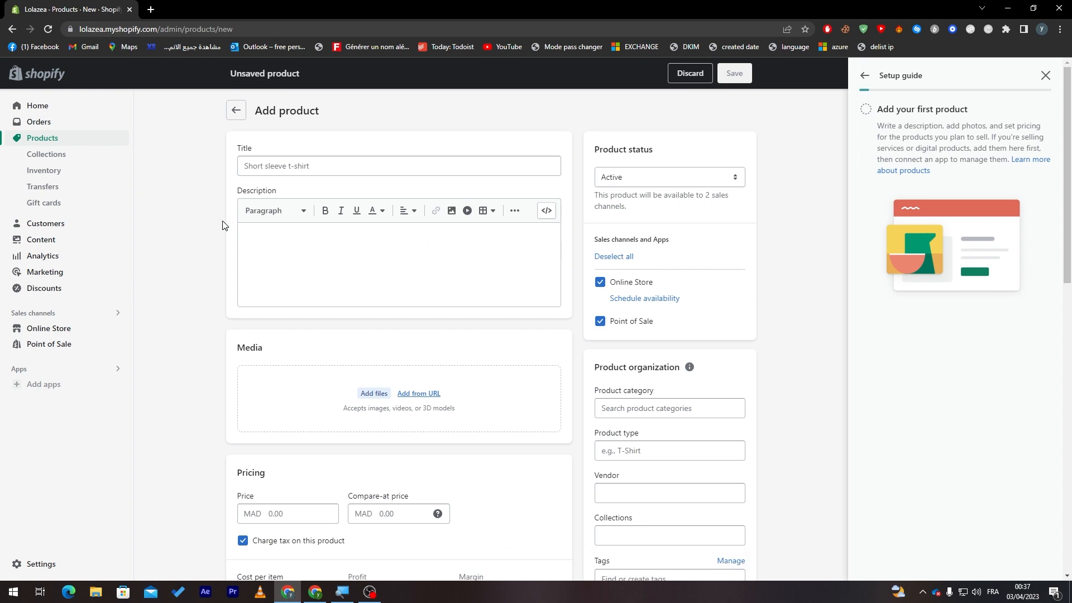
left_click(1045, 75)
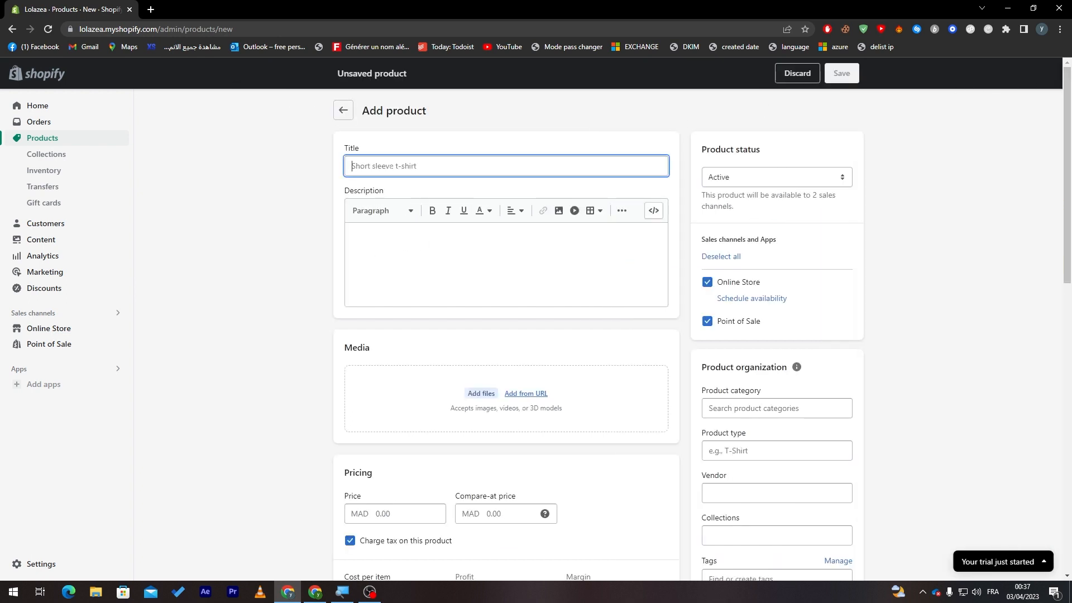
type("Iphone X")
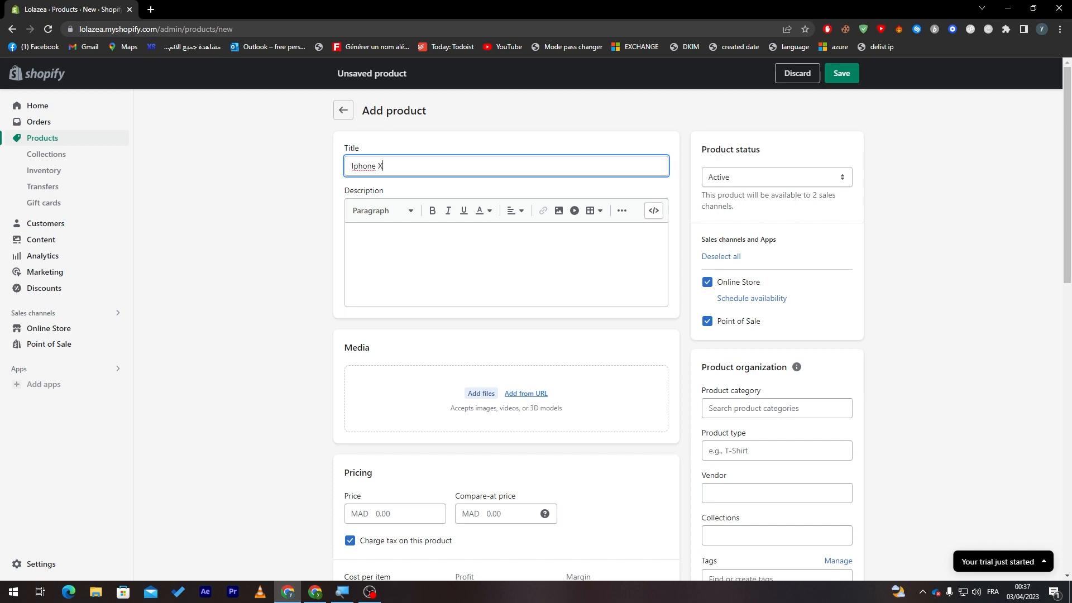
left_click(297, 224)
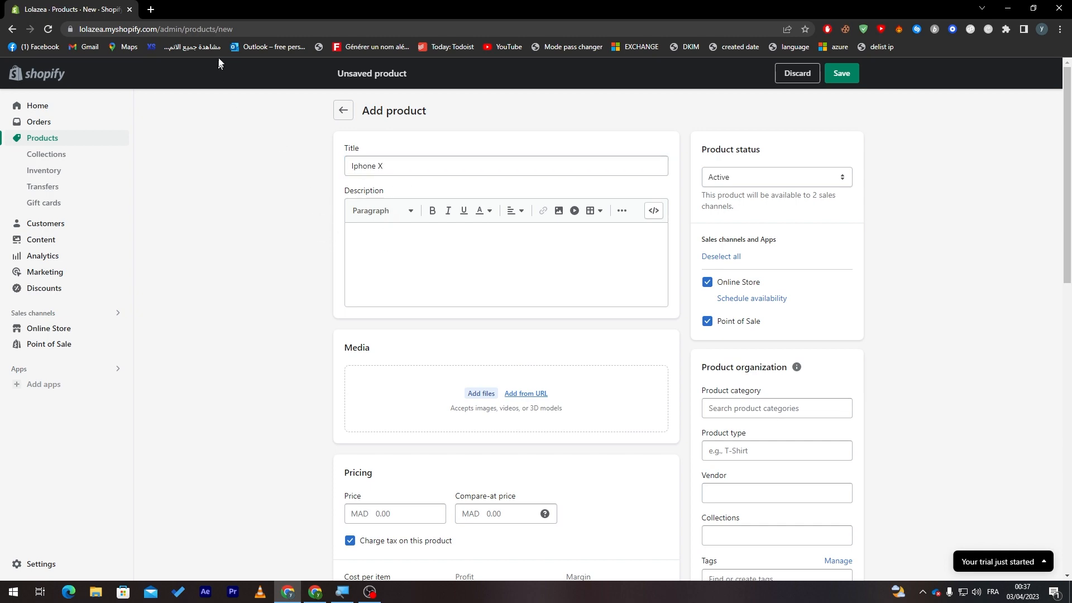
Search Google for "iphone x" in a new browser tab.
left_click(157, 9)
type("iphone x")
key("Return")
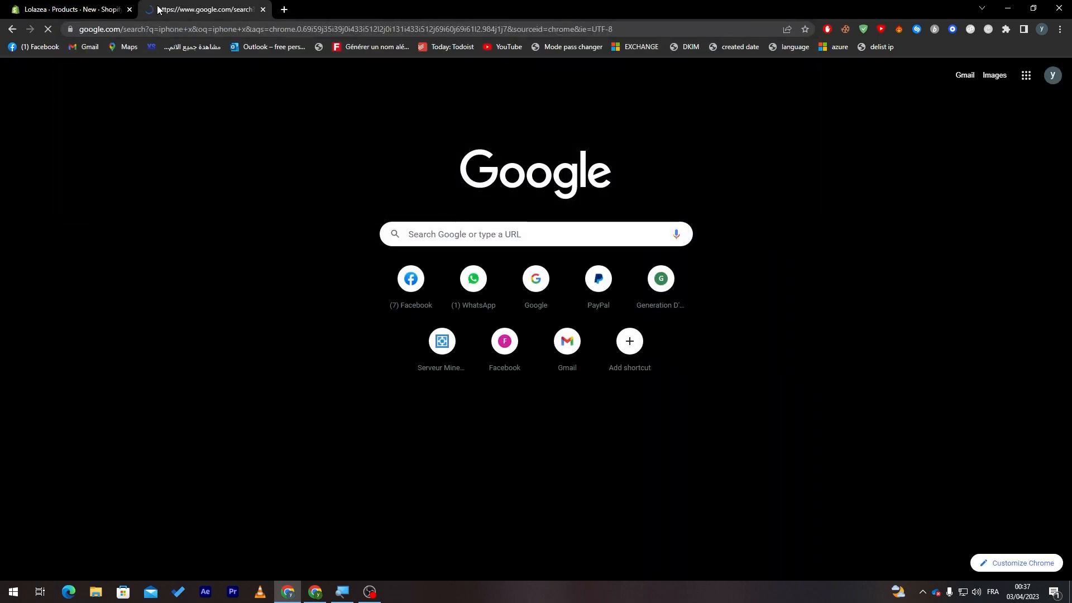
Open the alloallo.com page for the iPhone X 64 Go Gris Sideral and look through it for description text.
left_click(208, 246)
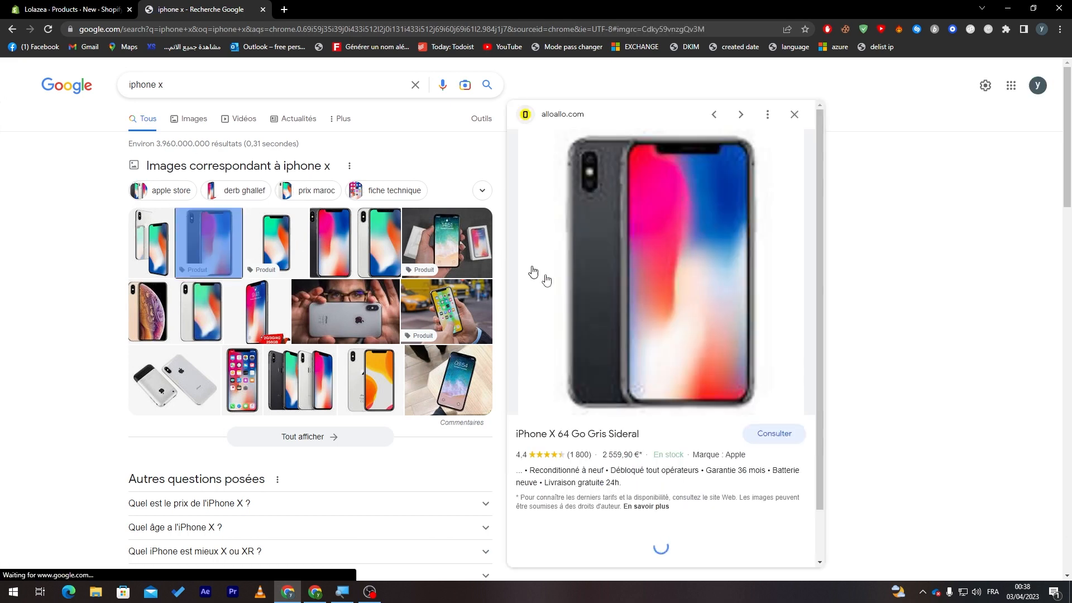
left_click(577, 434)
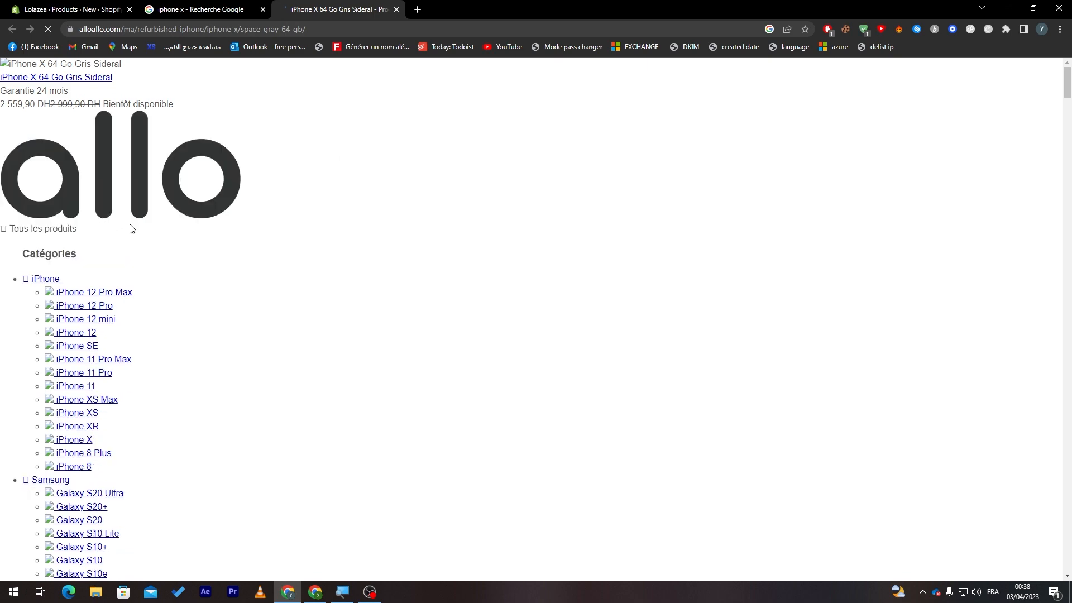
left_click_drag(1067, 85, 1029, 323)
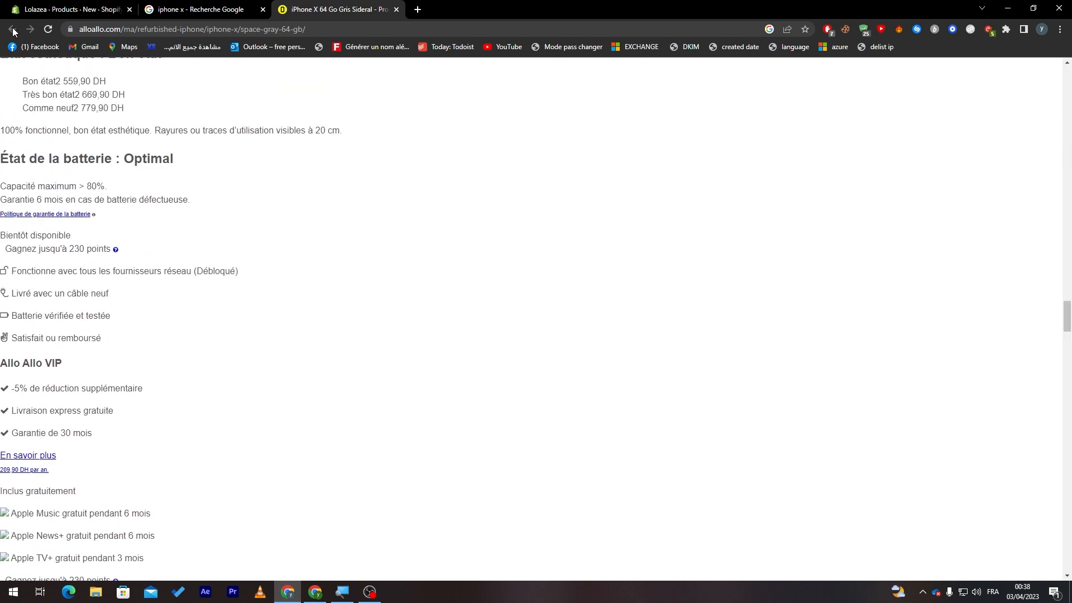
Return to the image results, open Frandroid's Apple iPhone X review, and close the alloallo.com page.
left_click(256, 5)
left_click(410, 222)
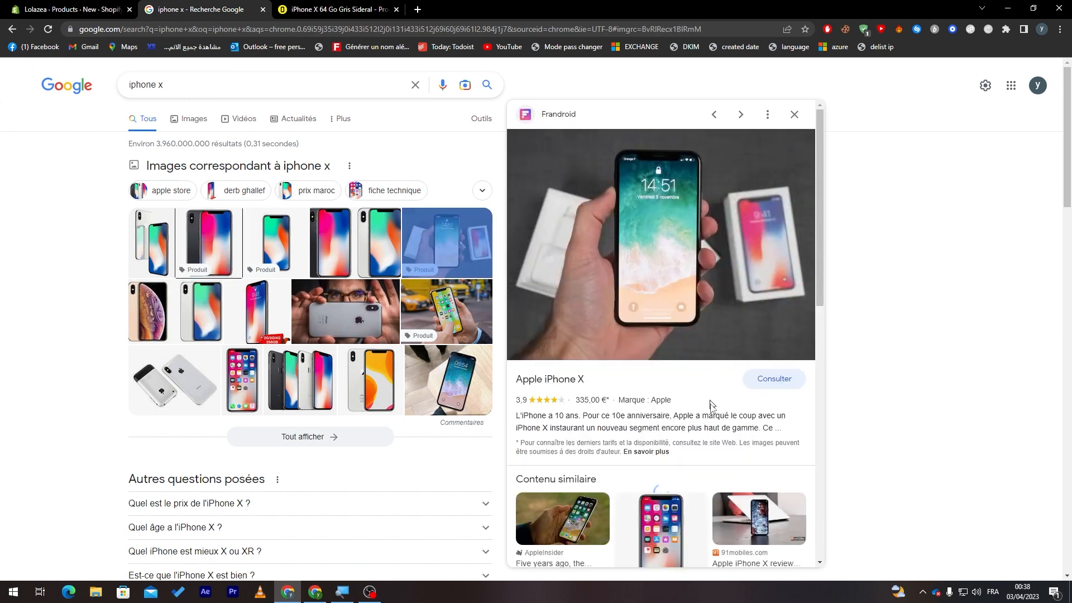
left_click(776, 385)
left_click(396, 9)
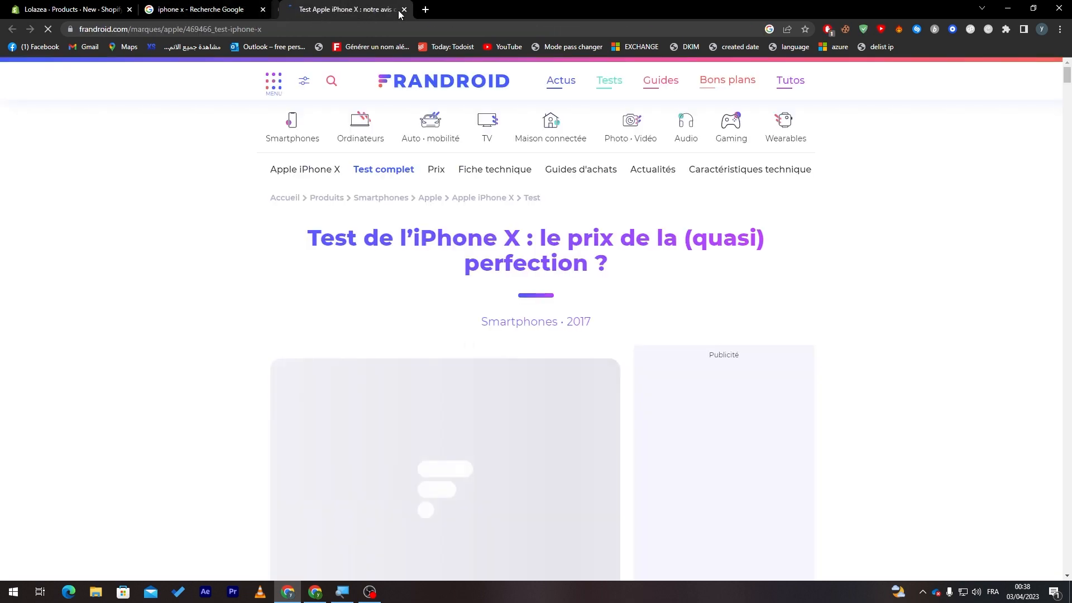
Copy the paragraph starting with "Techniquement, il affiche une diagonale de 5,8 pouces" from the review's Écran section.
scroll(536, 335, "down", 8)
left_click_drag(1067, 94, 1067, 169)
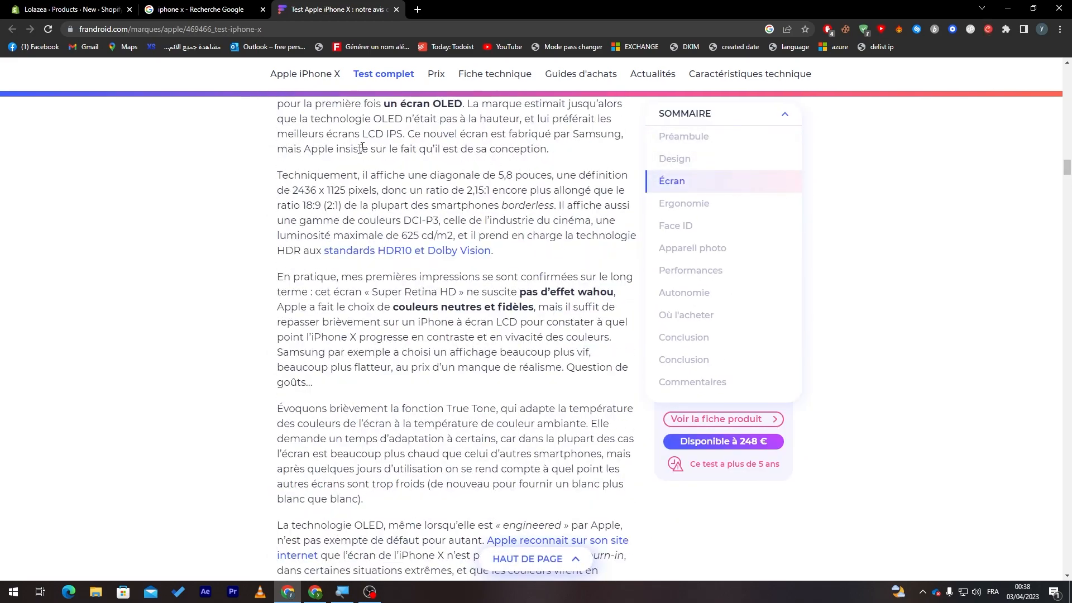
left_click_drag(276, 183, 494, 251)
key("ctrl+c")
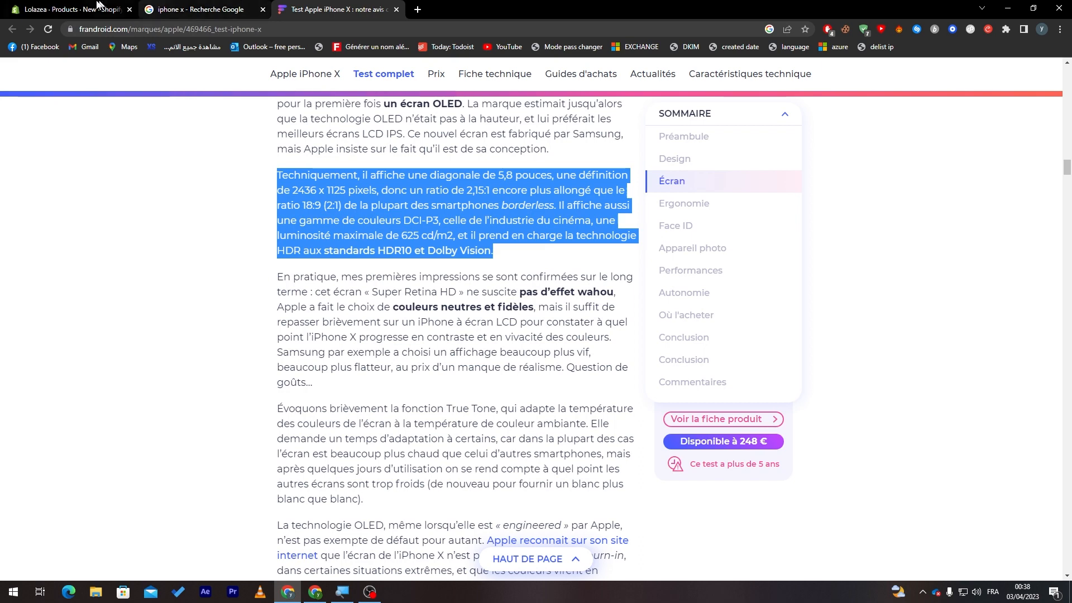
Paste the copied paragraph into the Shopify product description and delete its closing link text "standards HDR10 et Dolby Vision.".
left_click(73, 8)
left_click(391, 252)
key("ctrl+v")
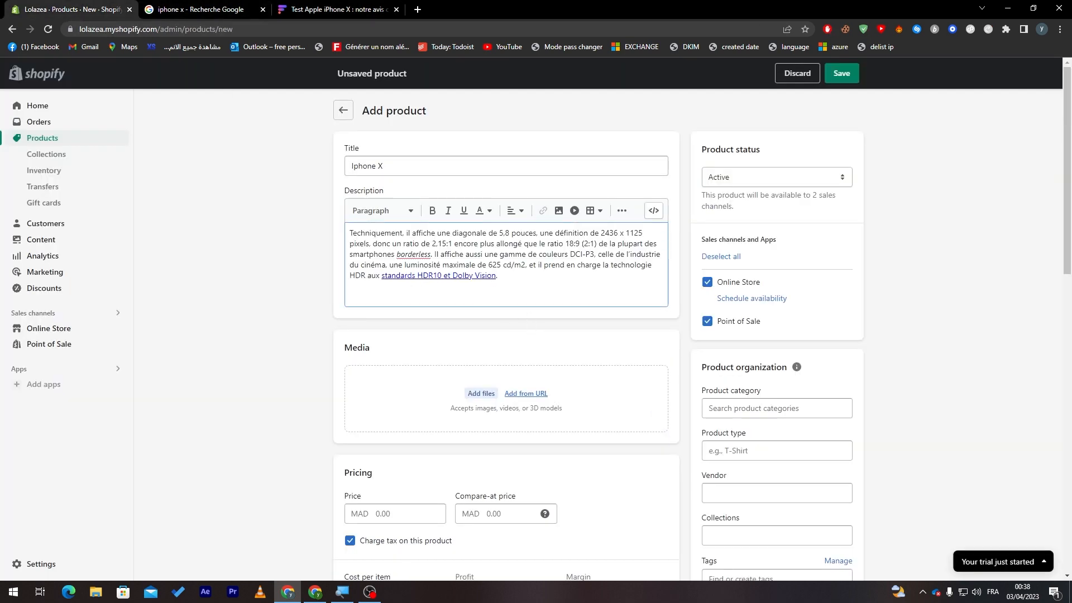
left_click_drag(384, 275, 511, 278)
key("BackSpace")
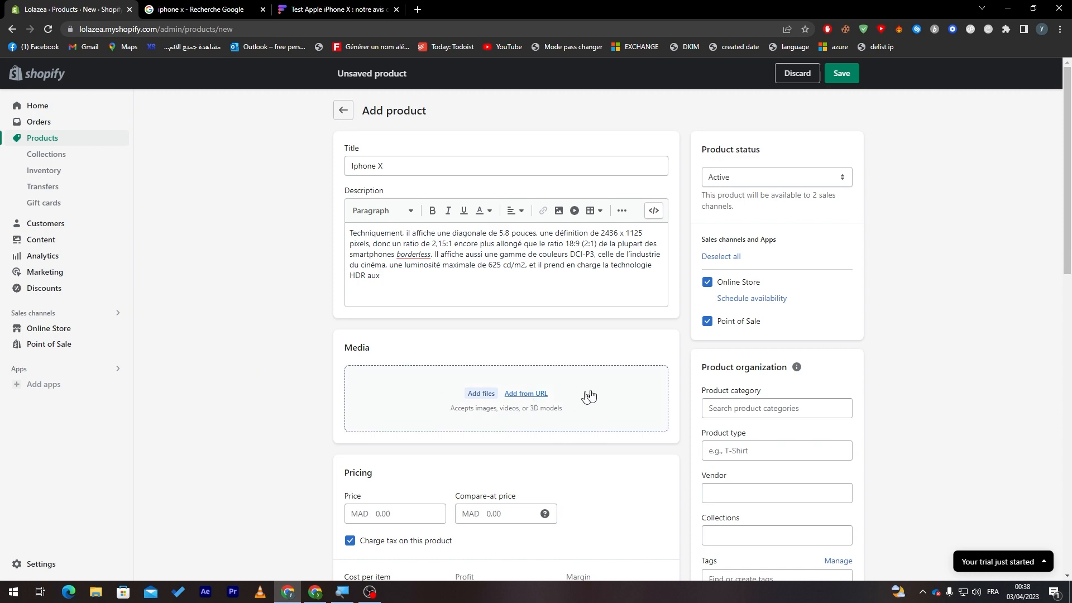
Upload the iPhone X picture from the Downloads folder to the product's media.
scroll(1033, 241, "down", 2)
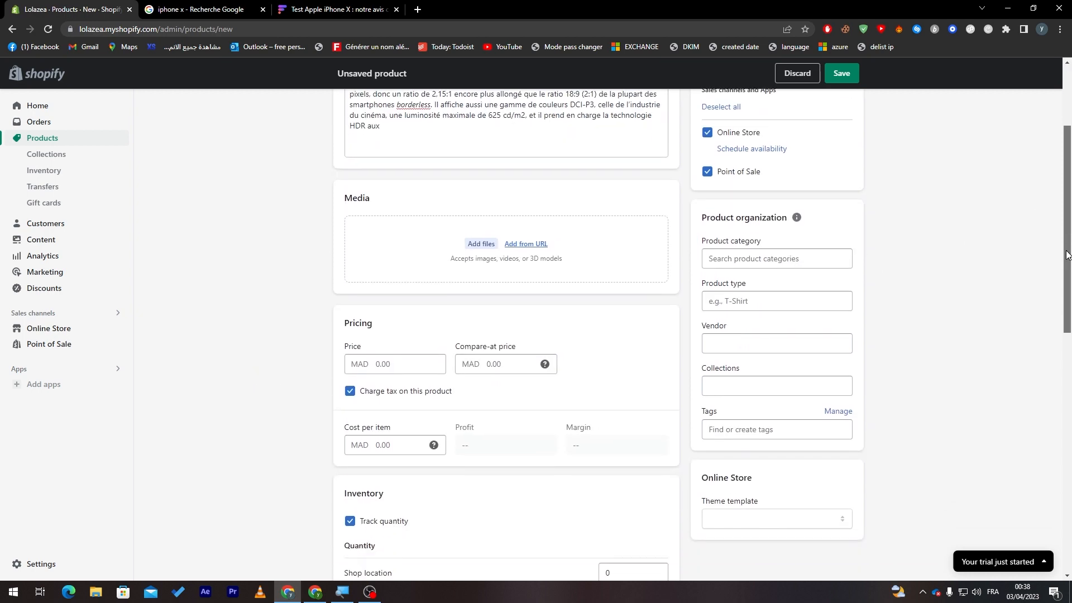
left_click(489, 303)
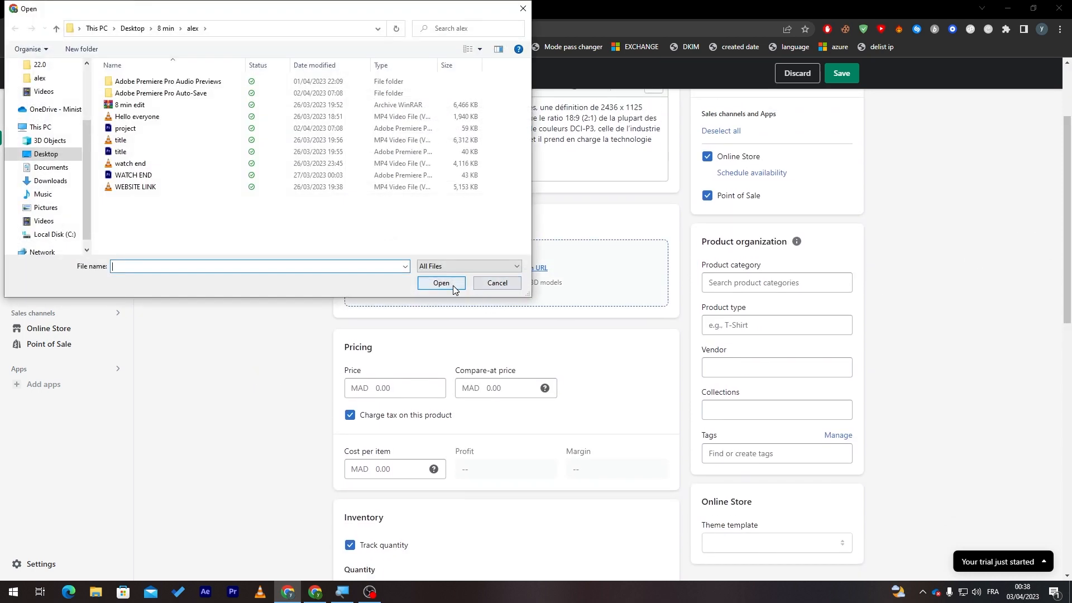
left_click(49, 181)
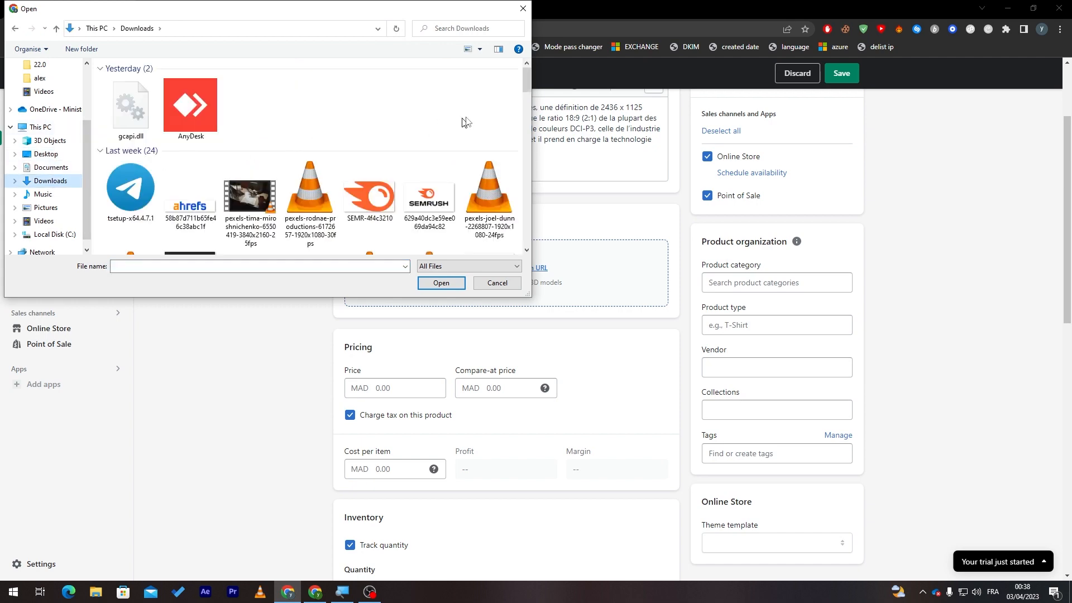
left_click_drag(524, 82, 525, 180)
left_click(208, 162)
double_click(208, 162)
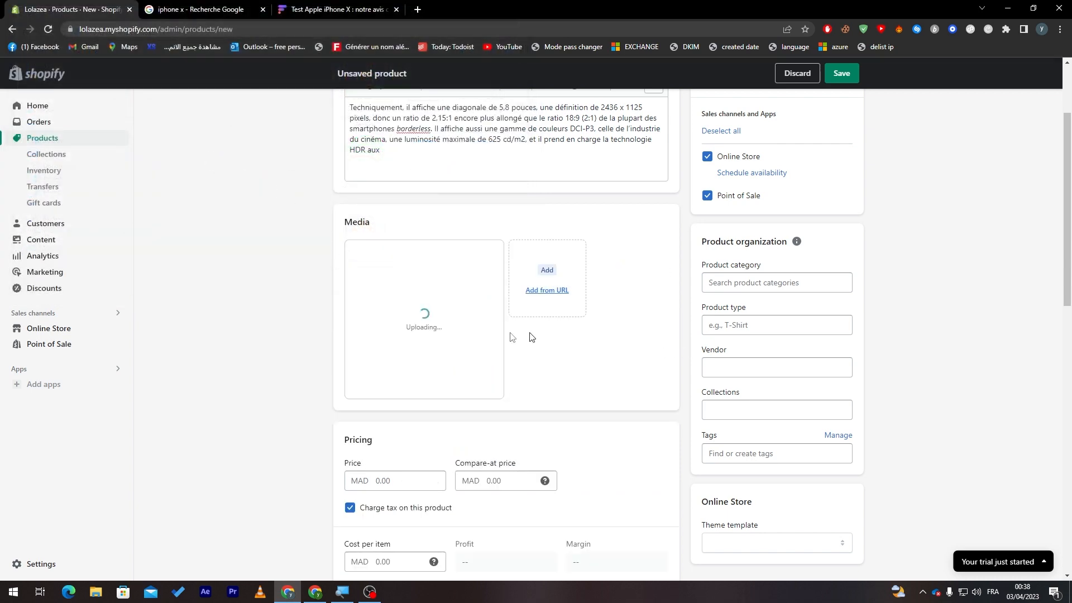
Set the product's price to MAD 10,000.
left_click_drag(1068, 234, 1068, 262)
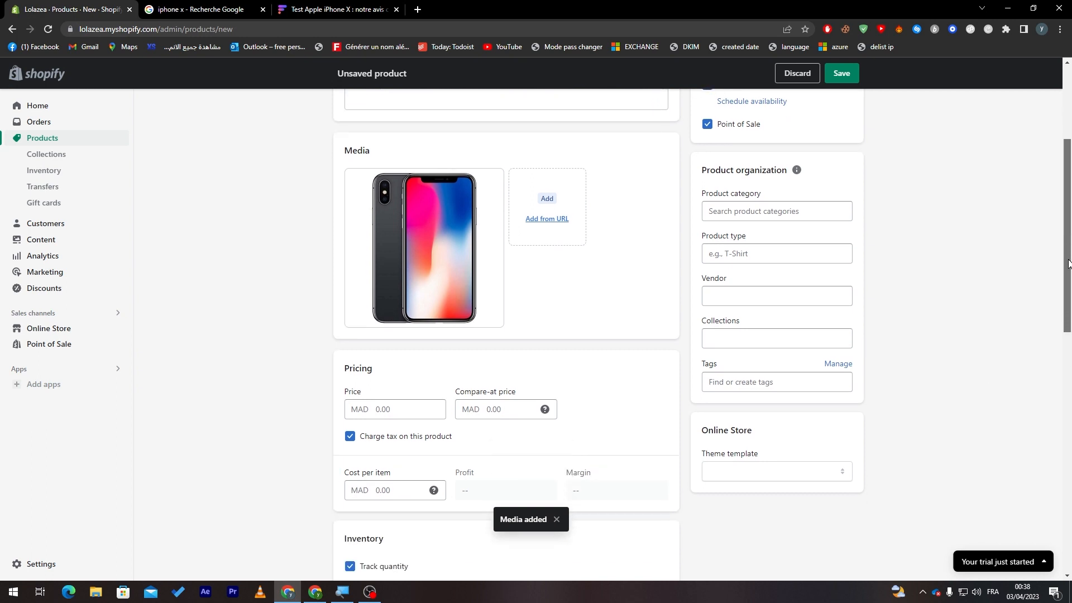
left_click(393, 409)
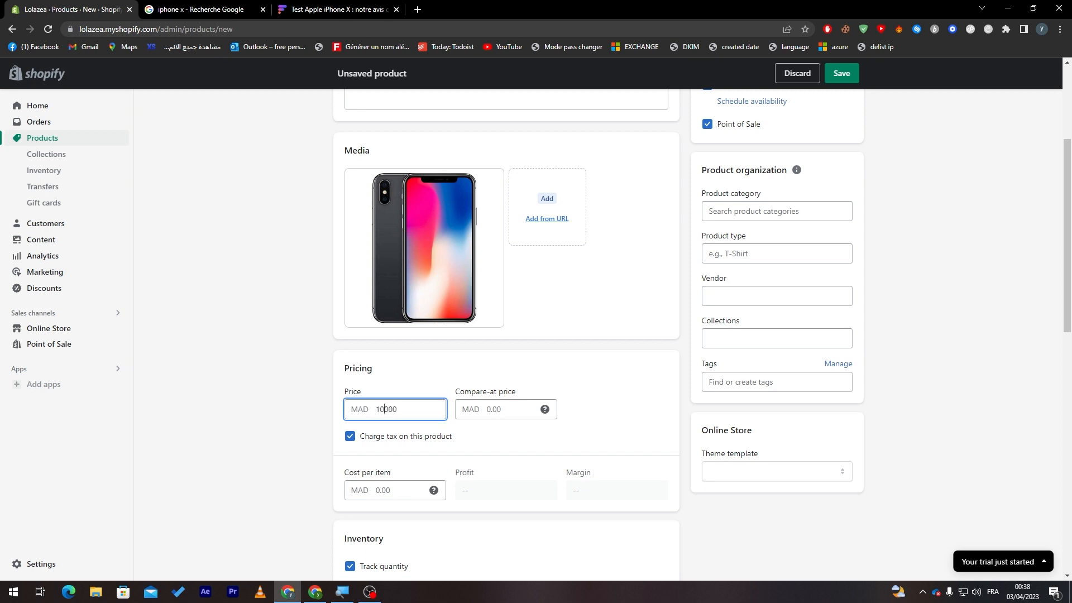
left_click(503, 448)
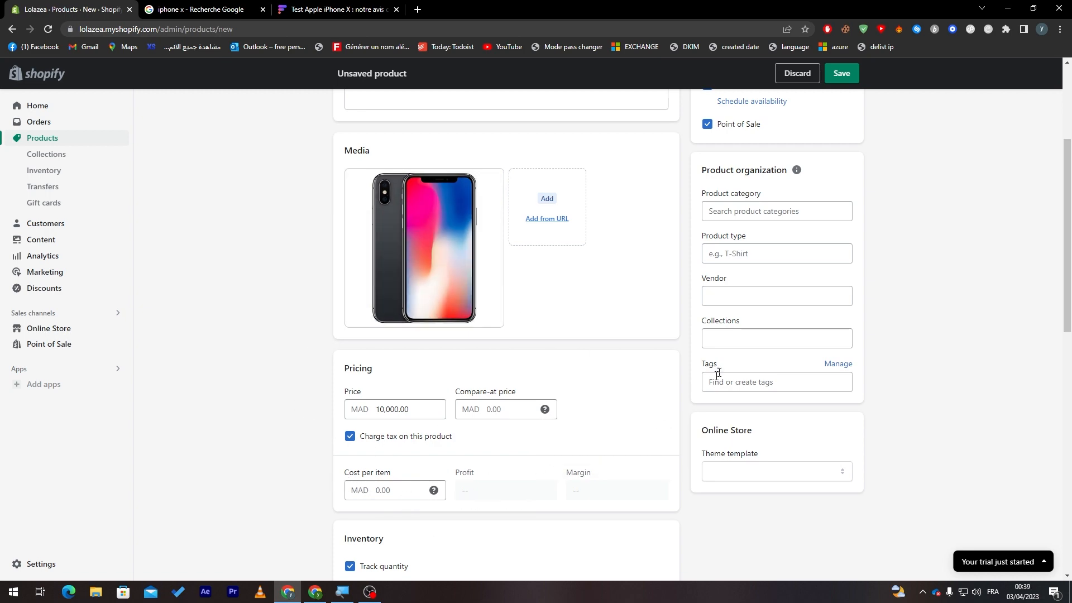
Save the product and proceed to the setup guide's "Find products to sell" task.
scroll(859, 205, "down", 12)
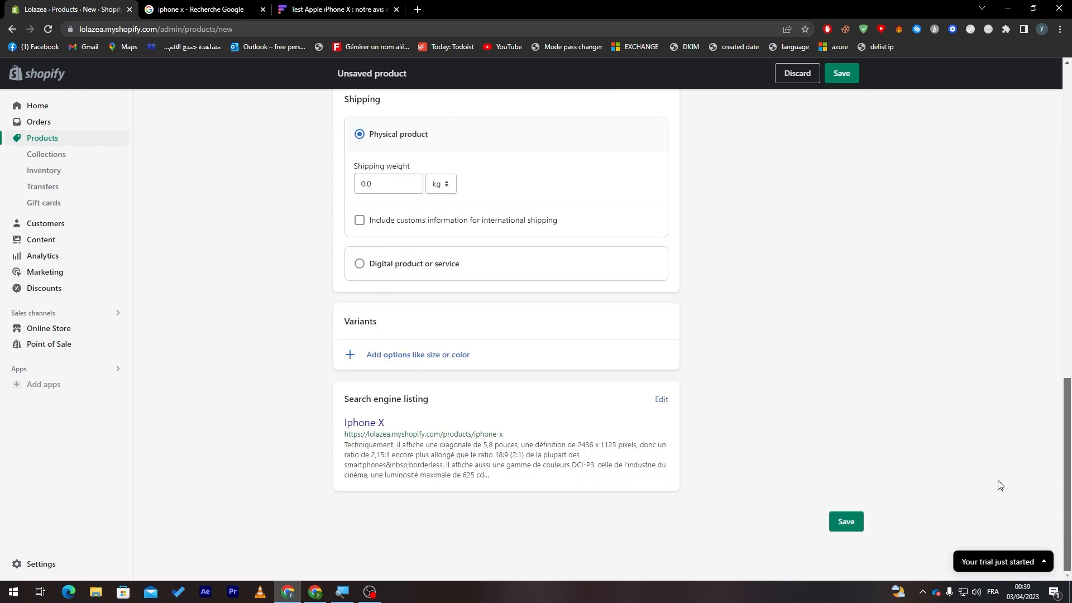
left_click(845, 521)
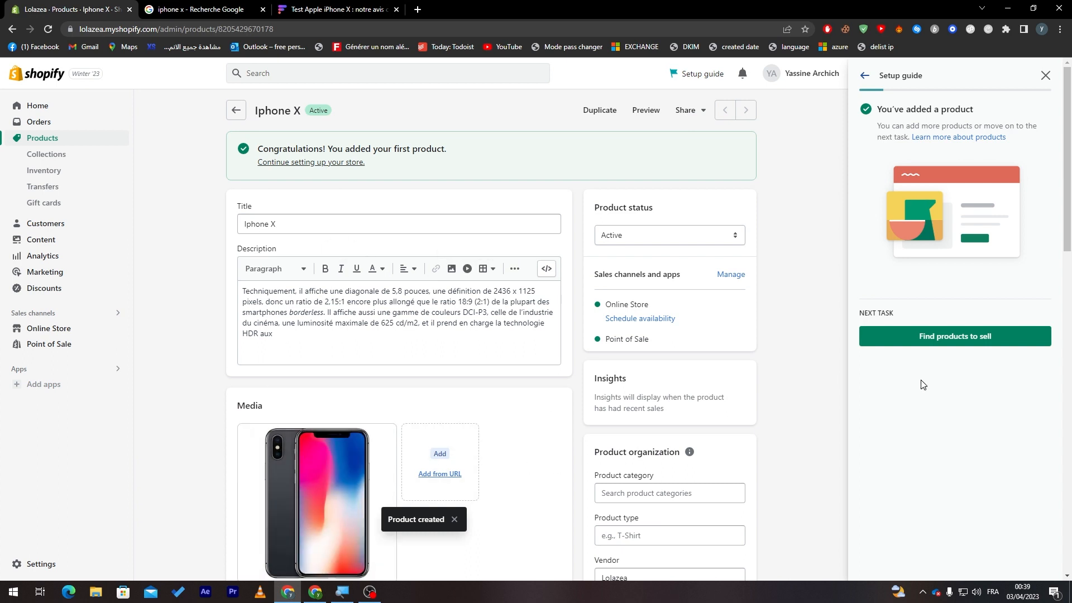
left_click(922, 339)
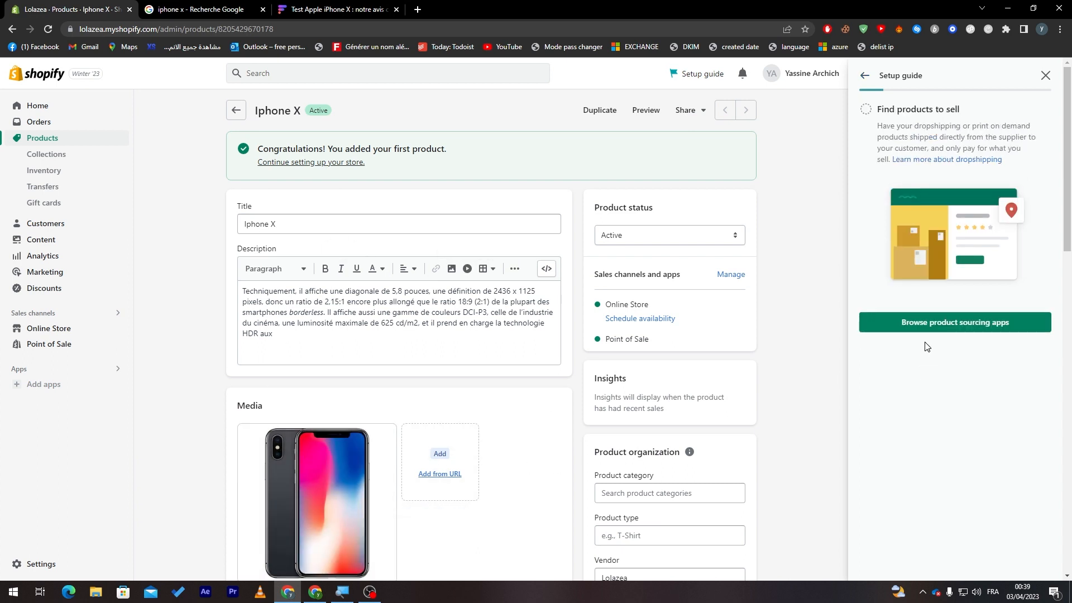
Open the product sourcing apps from the "Find products to sell" task and look over the app store page.
left_click(919, 335)
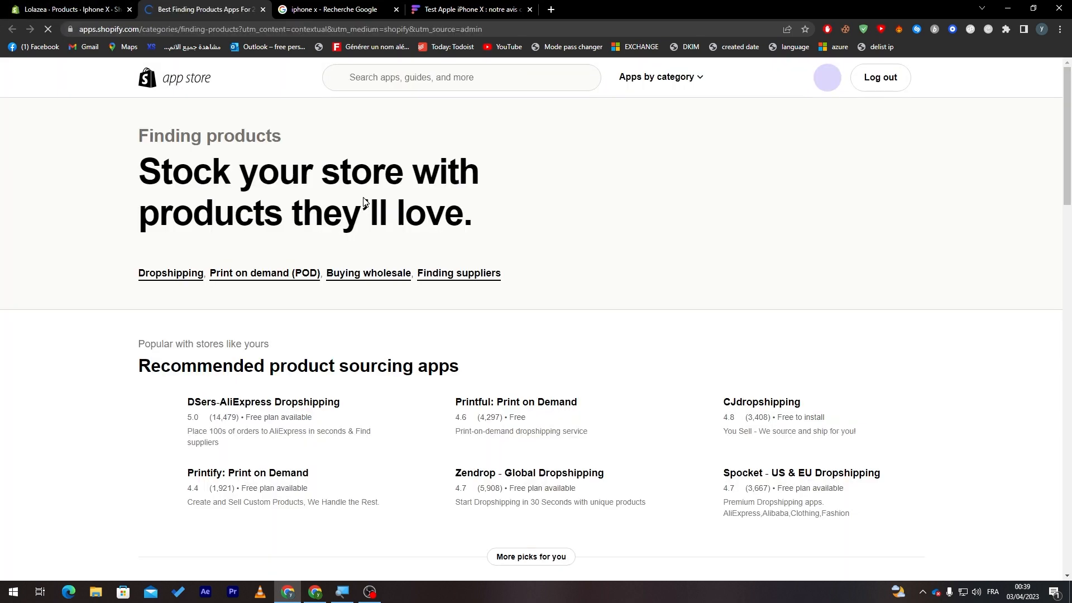
left_click_drag(223, 177, 373, 177)
left_click_drag(173, 214, 290, 214)
left_click(327, 212)
double_click(330, 210)
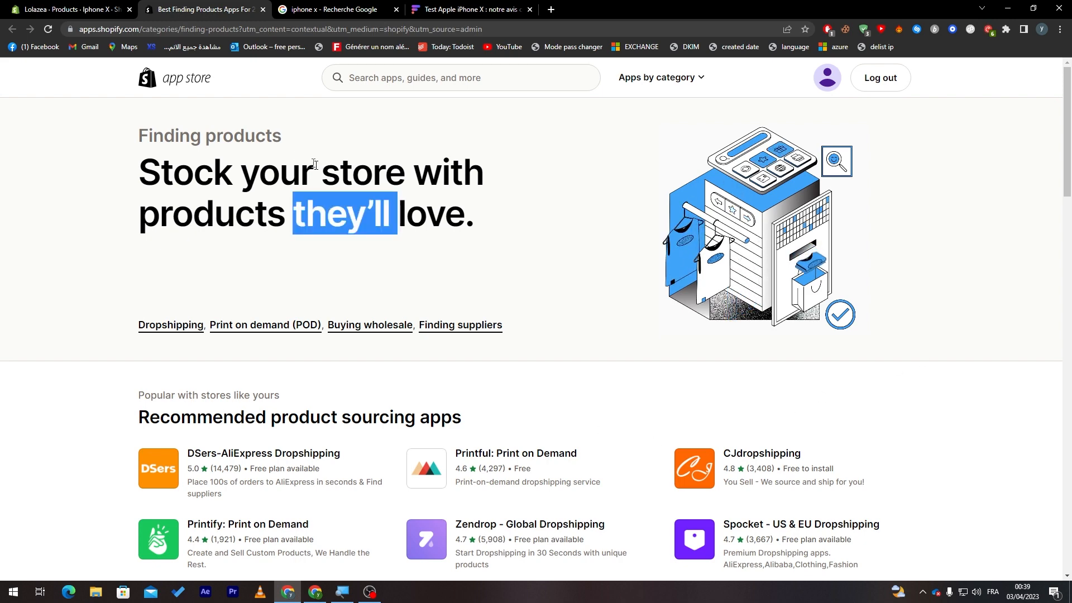
left_click(280, 172)
double_click(281, 172)
triple_click(279, 226)
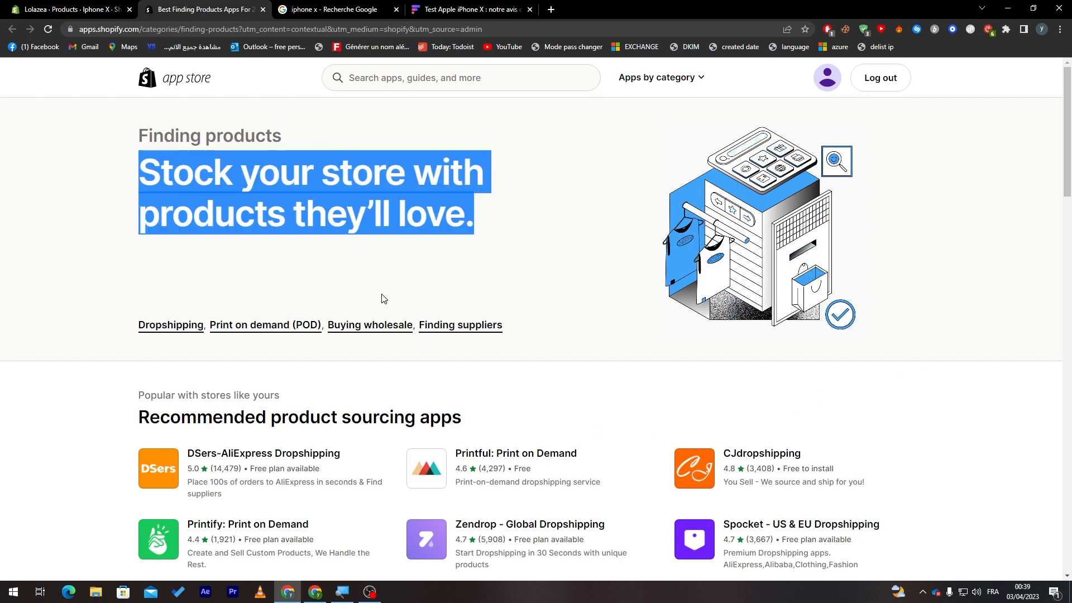
Return to the Lolazea admin and start the setup guide's "Customize your online store" task.
left_click(45, 8)
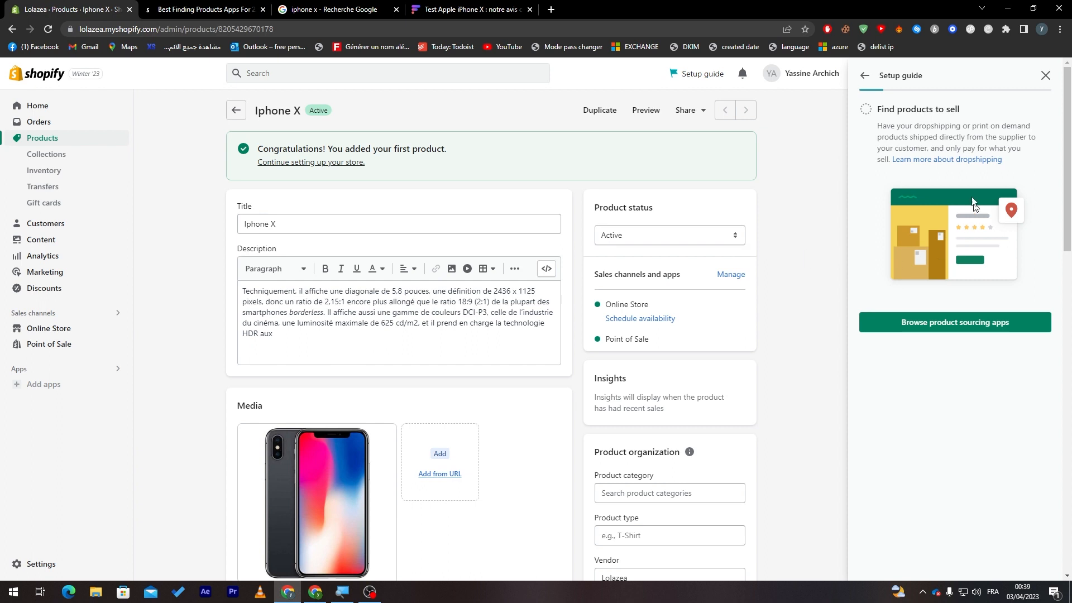
left_click(866, 76)
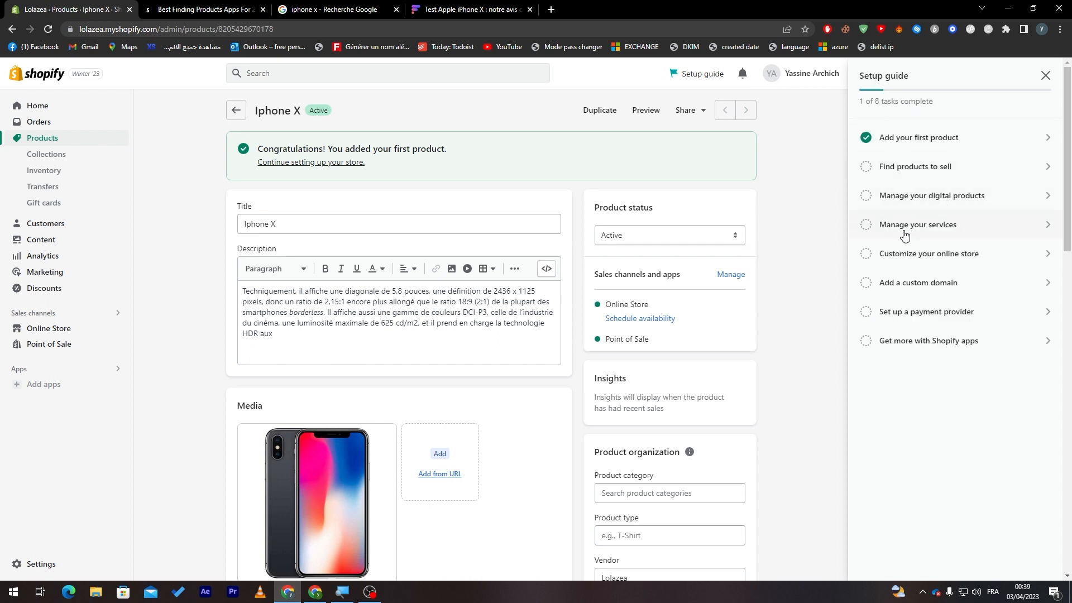
left_click(945, 254)
left_click(961, 350)
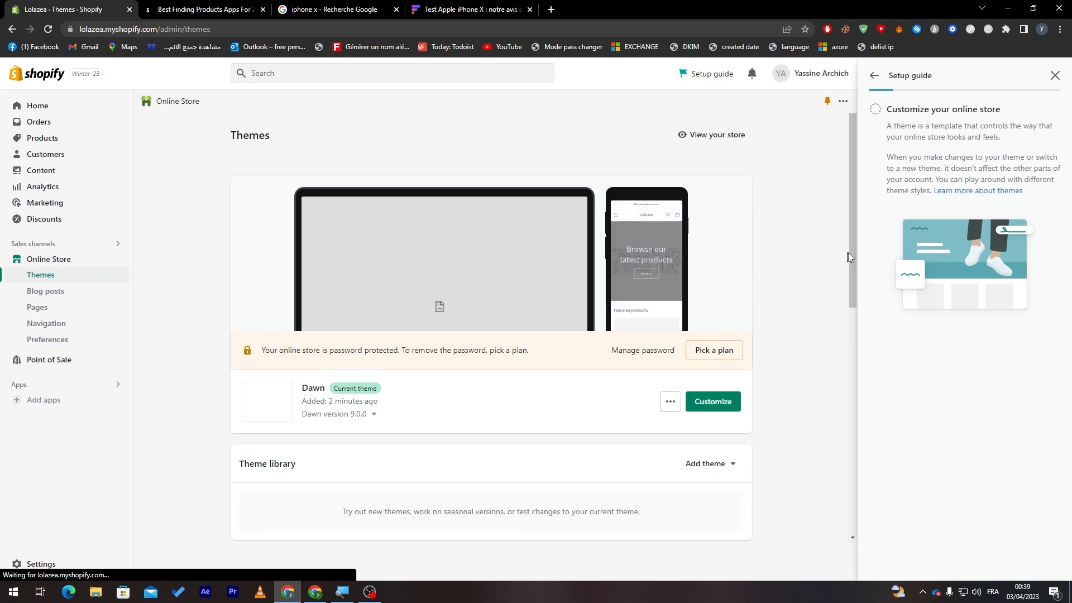
Add the free Refresh theme to the store's theme library.
scroll(848, 279, "down", 1)
scroll(847, 280, "down", 1)
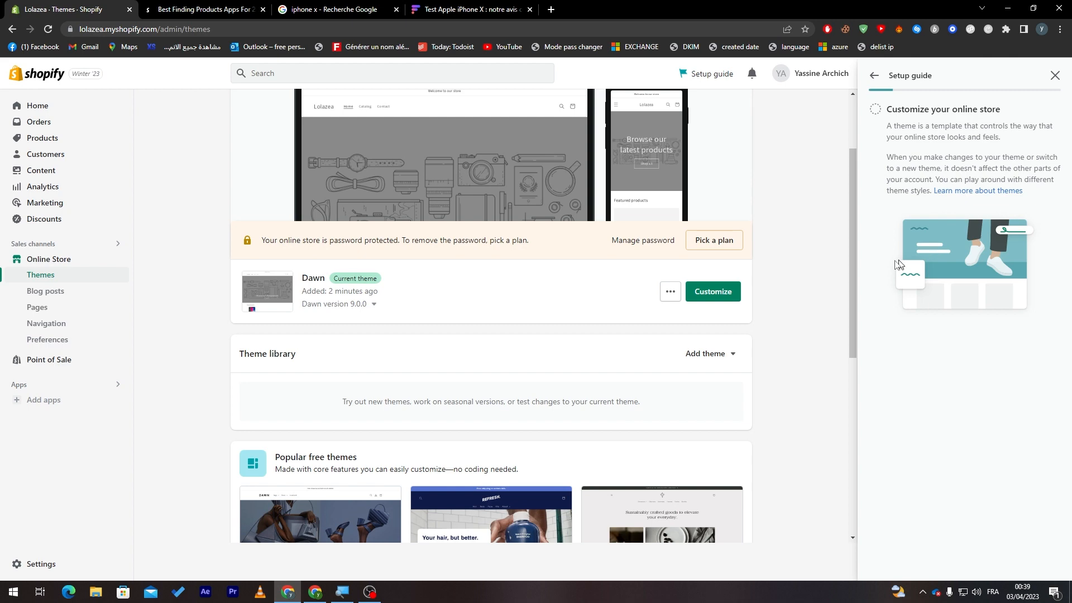
left_click_drag(851, 319, 828, 452)
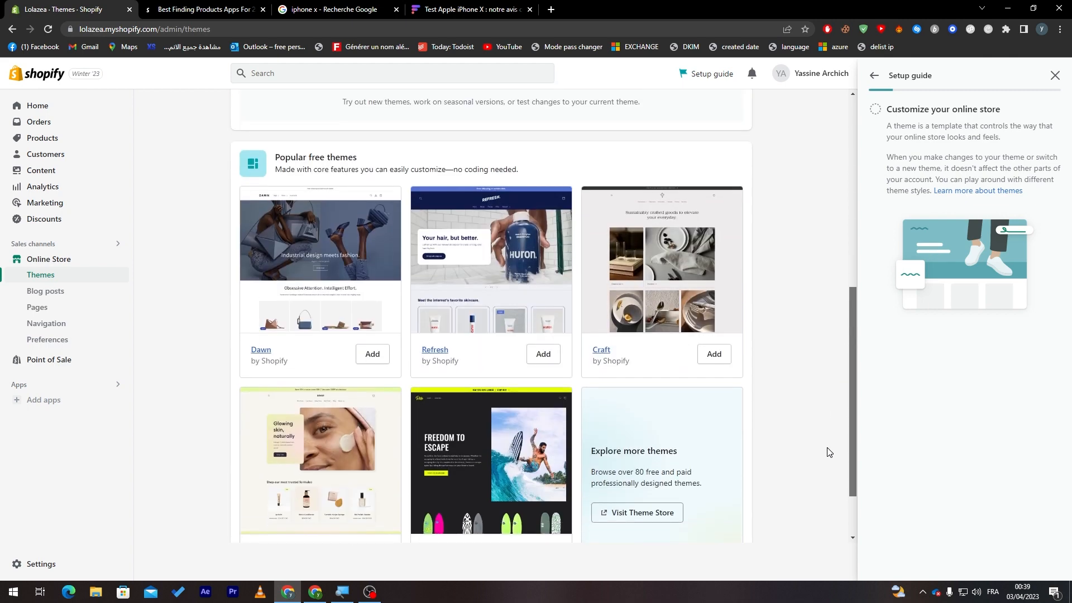
scroll(730, 447, "down", 2)
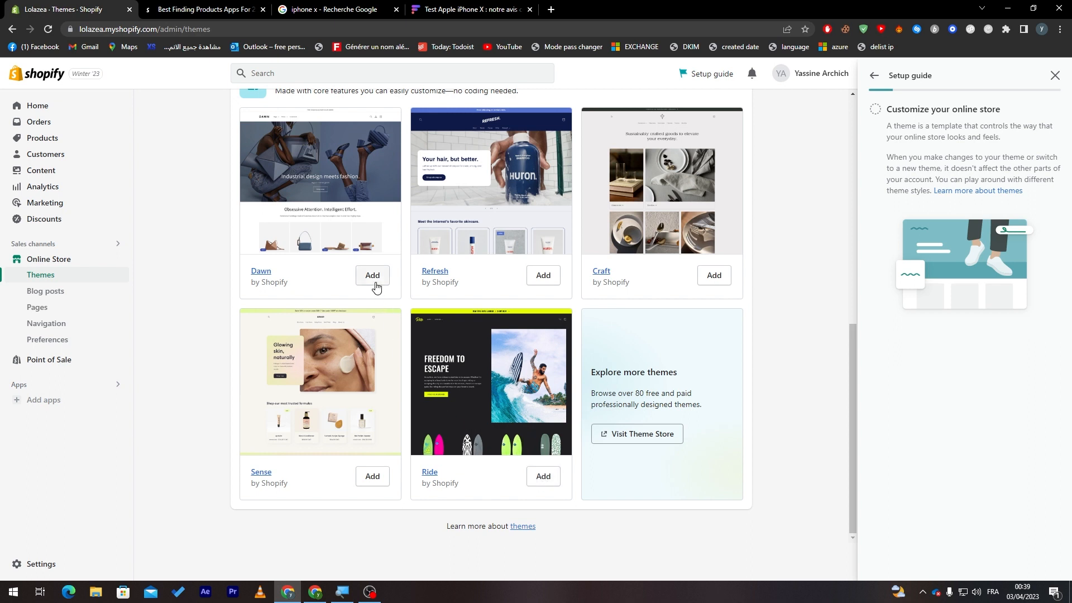
left_click(544, 276)
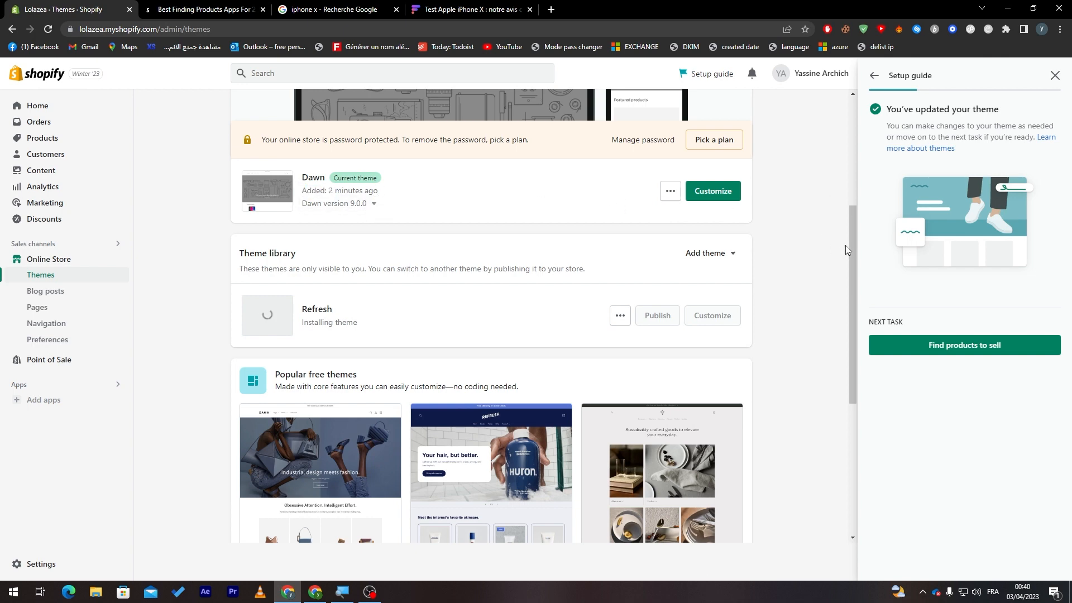
Publish the Refresh theme as the store's current theme.
scroll(849, 229, "up", 3)
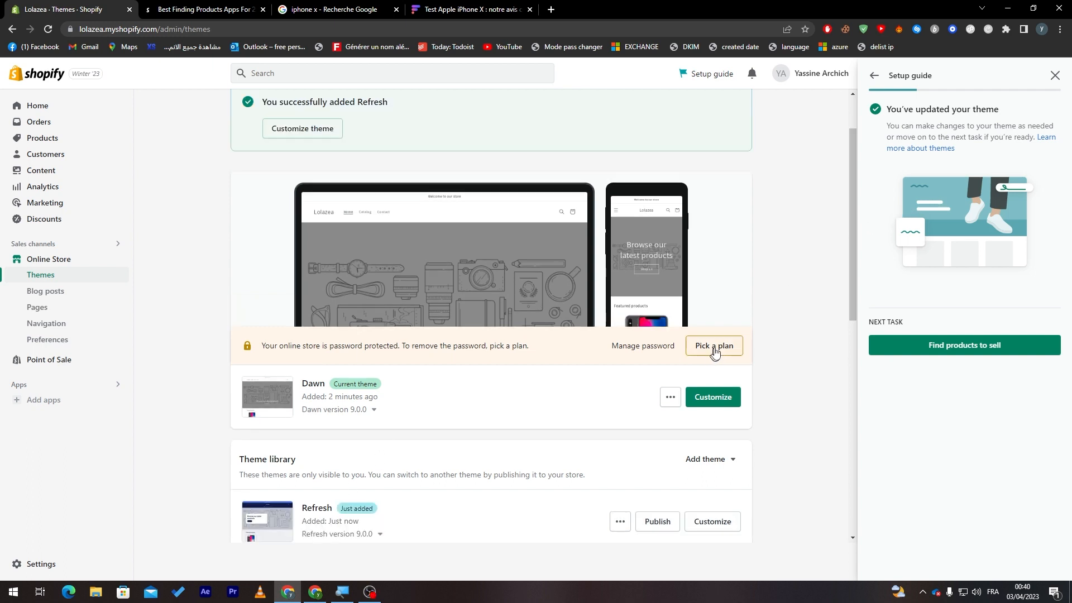
scroll(852, 267, "down", 3)
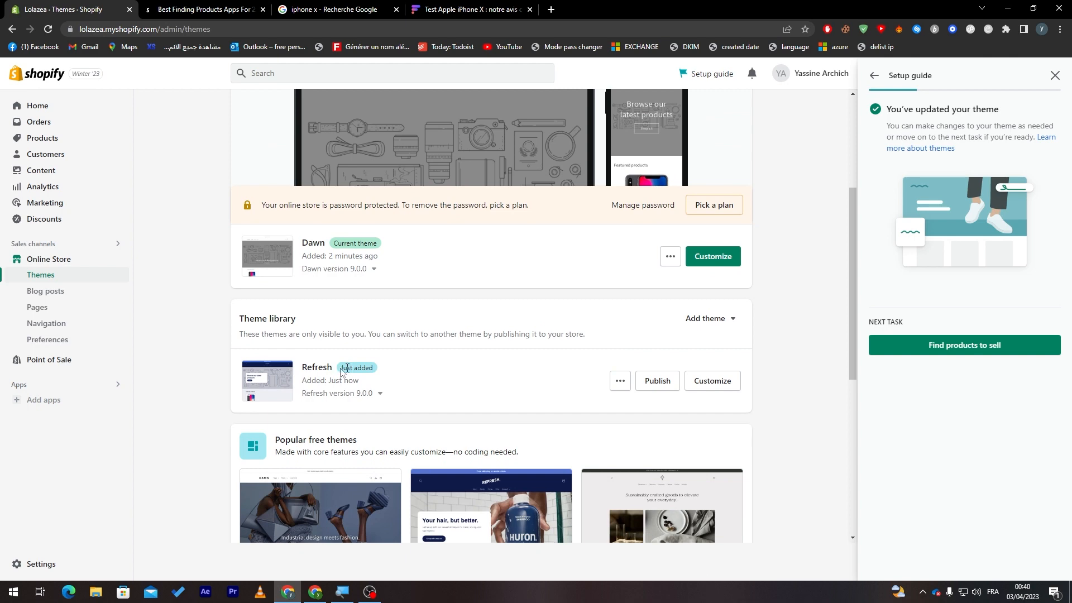
left_click(652, 385)
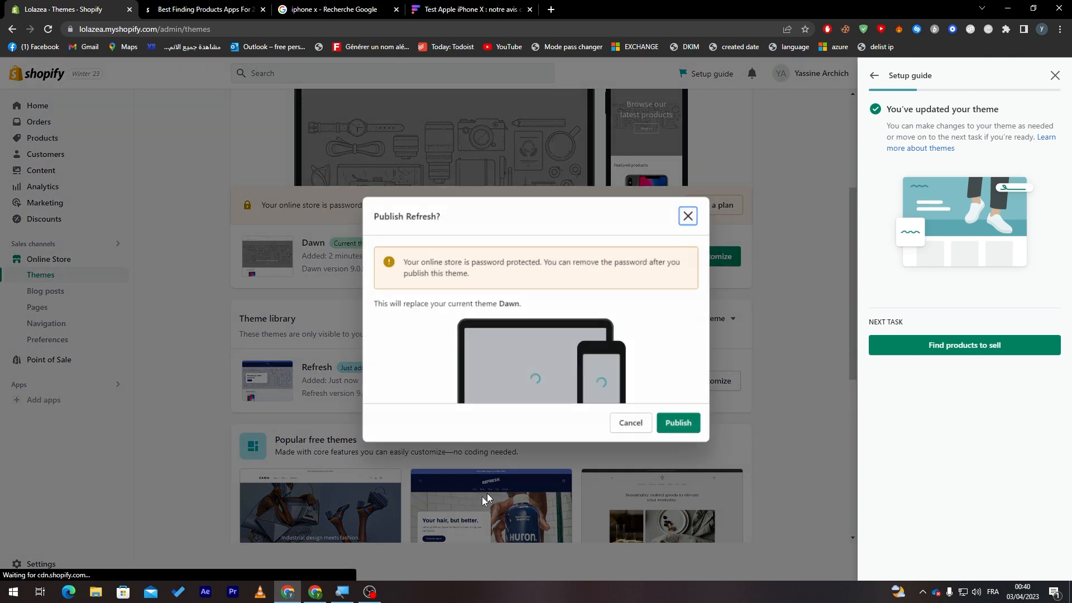
left_click(689, 426)
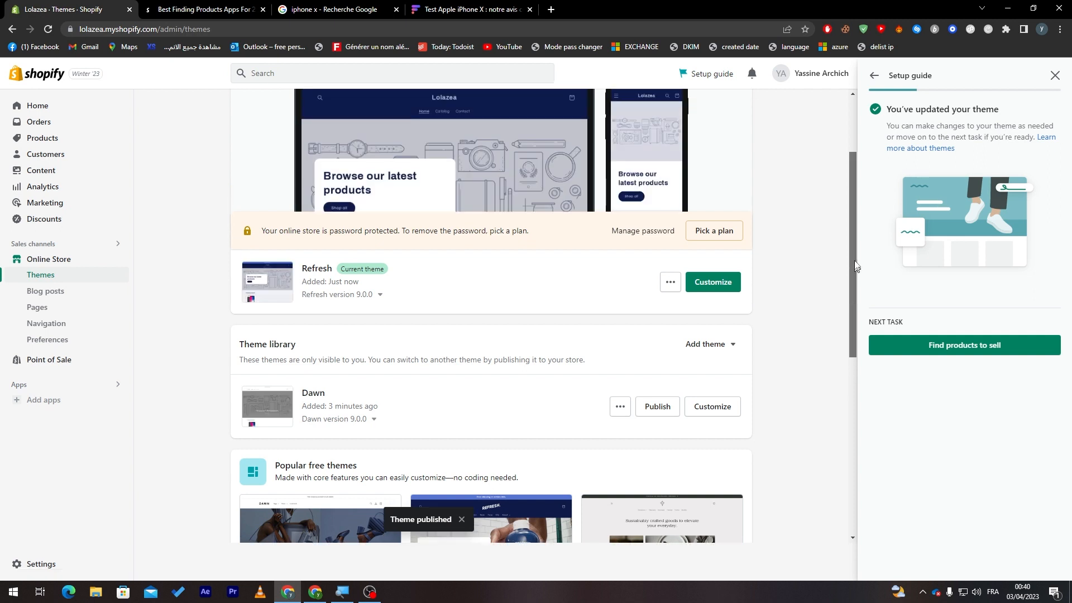
Open the Refresh theme for customization and select the home page's Featured collection section.
left_click_drag(855, 262, 832, 215)
left_click(712, 402)
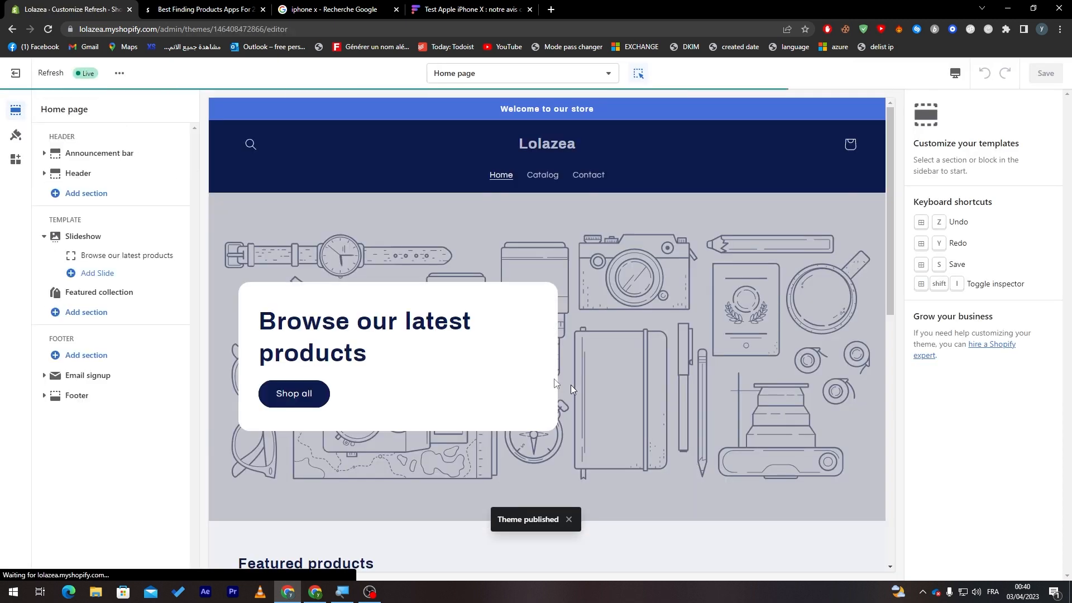
left_click_drag(888, 178, 885, 336)
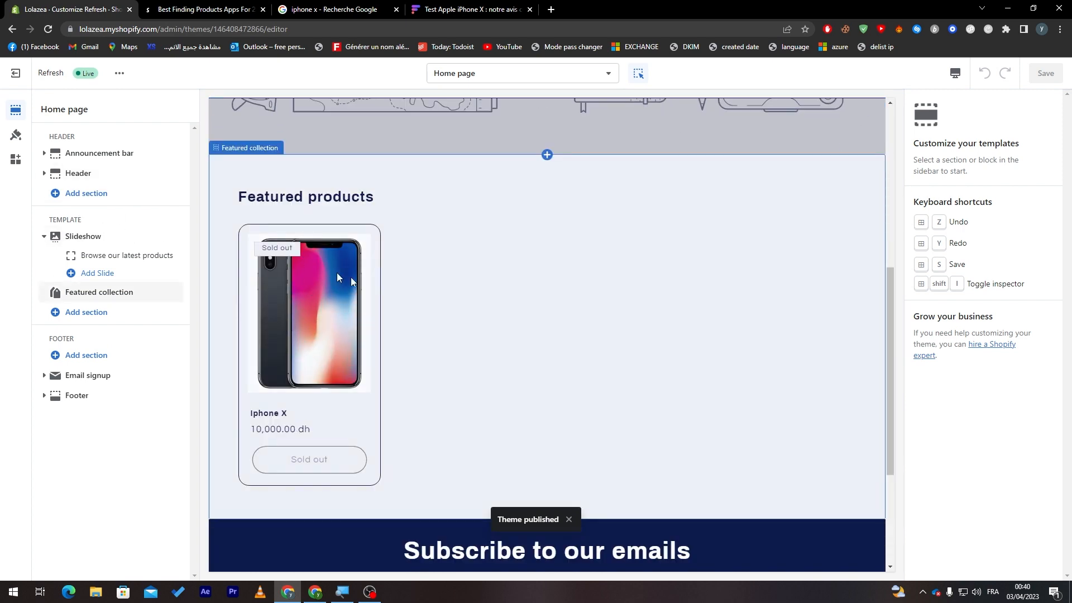
left_click(453, 303)
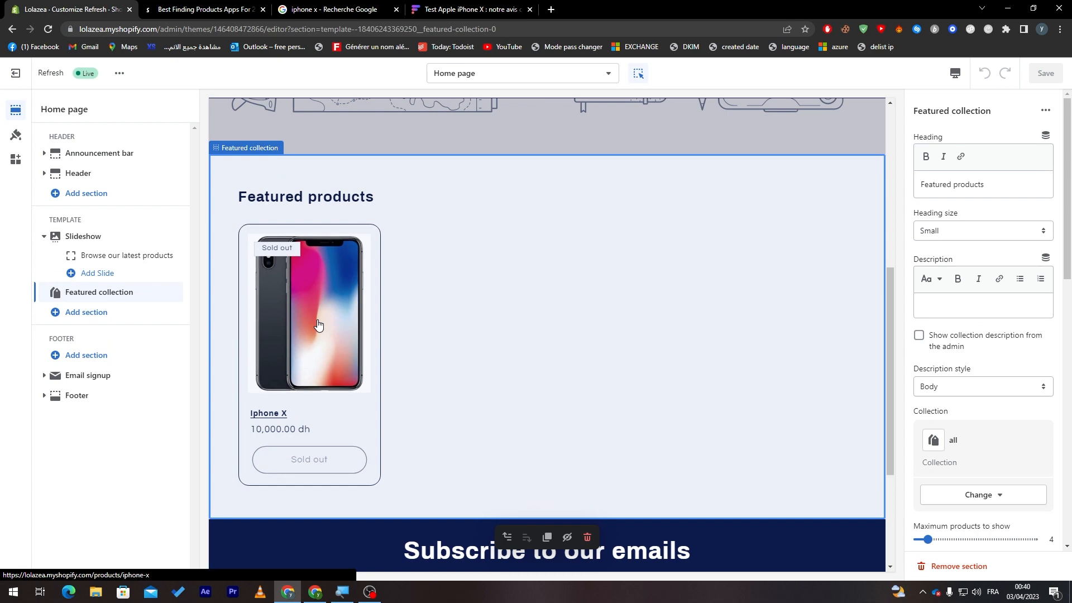
Open the Iphone X product page in the theme editor and inspect its Buy buttons block.
left_click(319, 419)
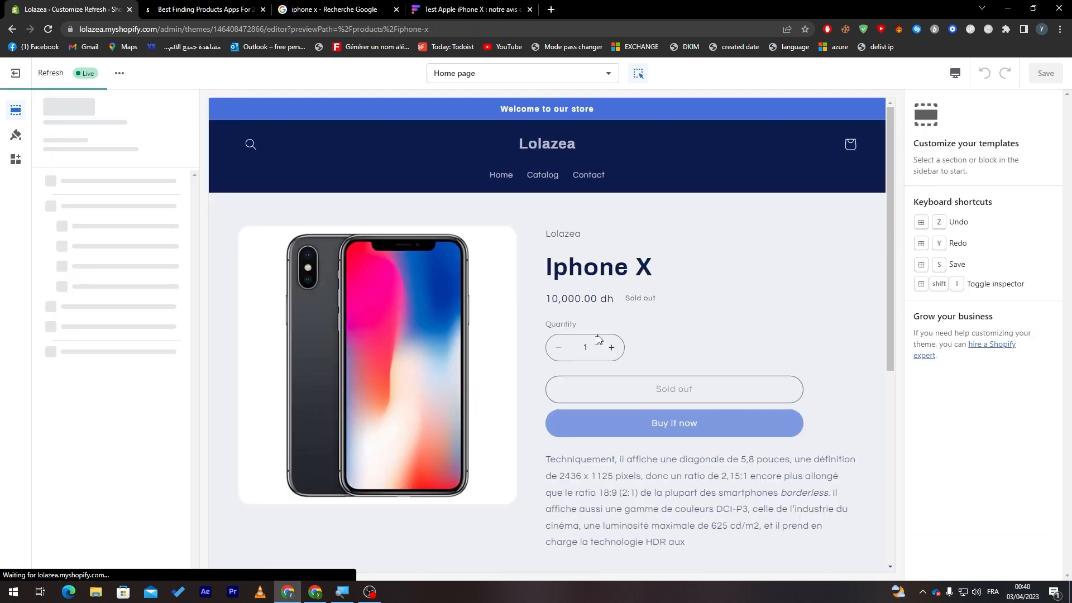
left_click(718, 380)
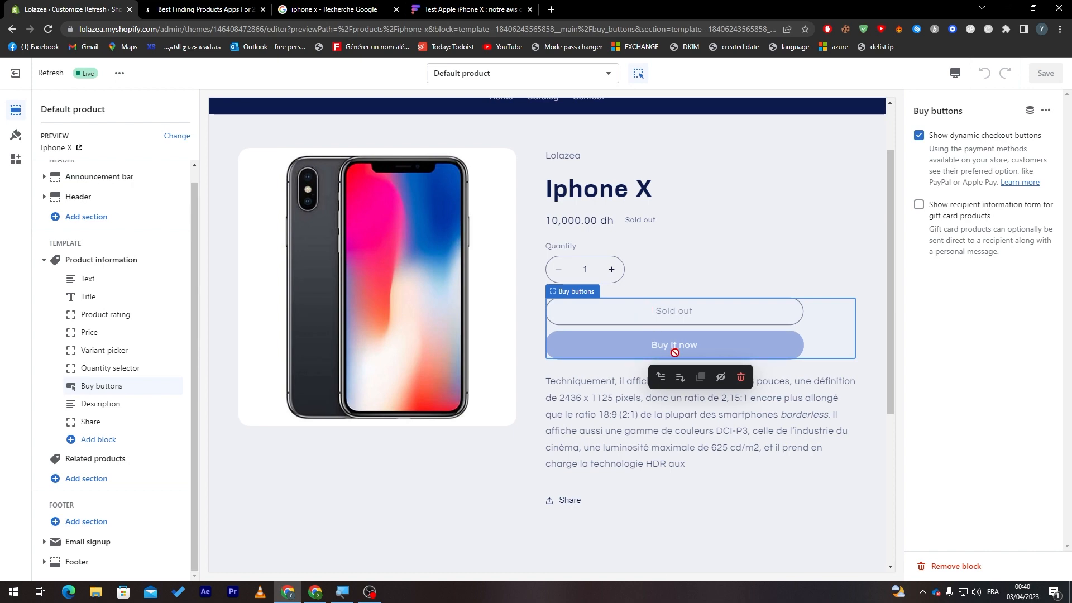
scroll(871, 474, "down", 5)
left_click_drag(868, 519, 860, 267)
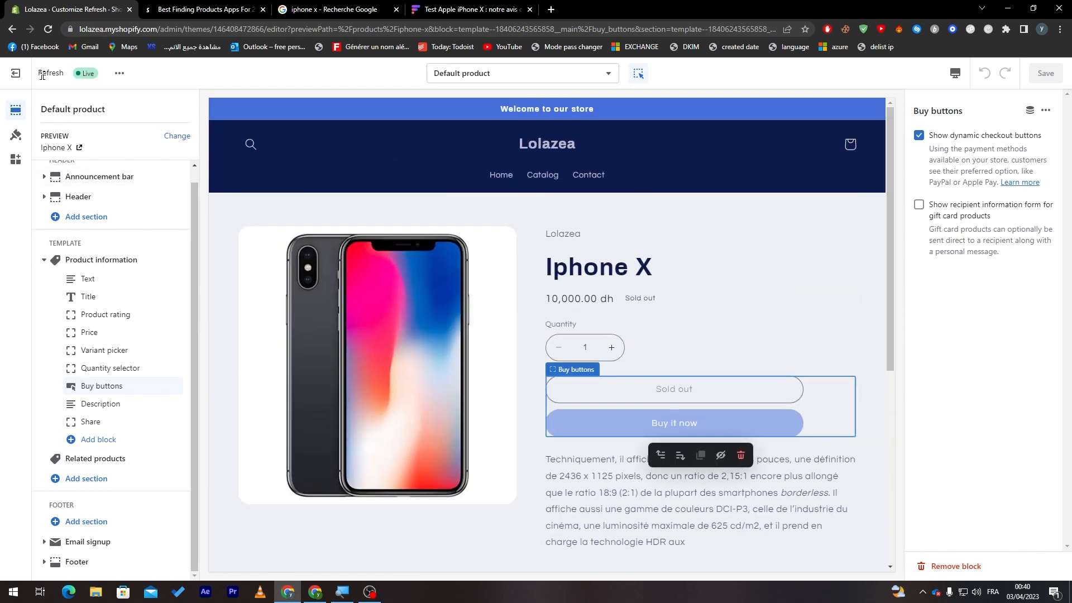
View the Lolazea storefront in a new tab and check the Iphone X product page from its featured products.
left_click(120, 74)
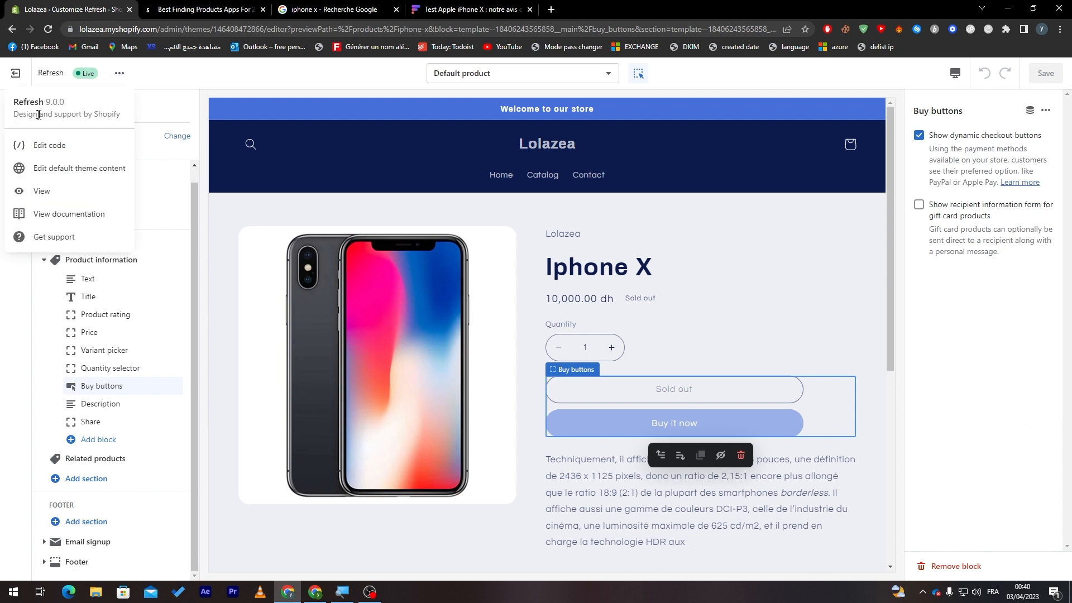
left_click(110, 193)
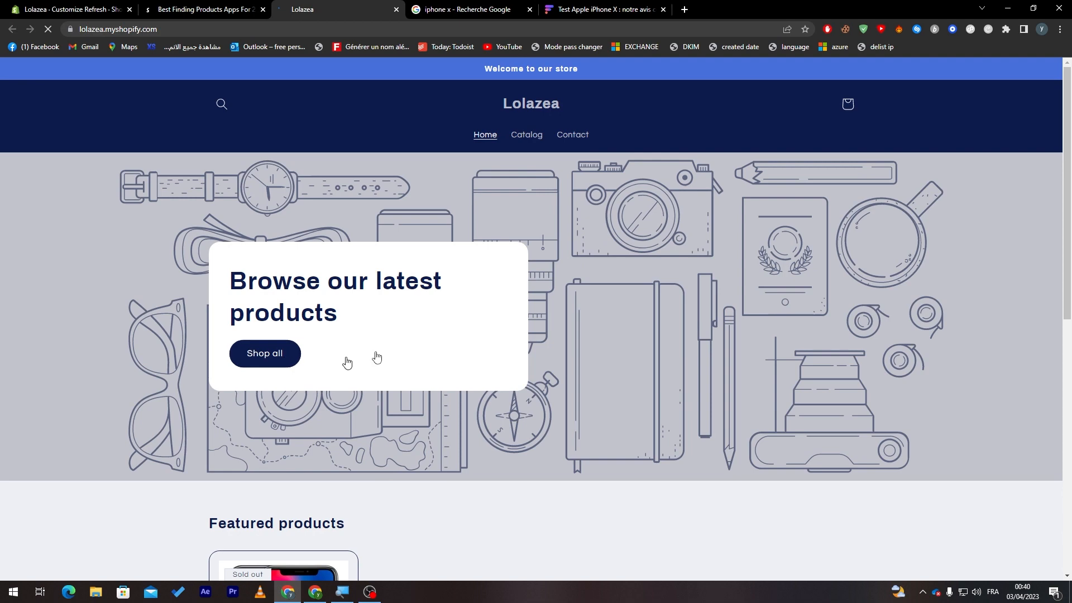
scroll(377, 357, "down", 3)
left_click(272, 452)
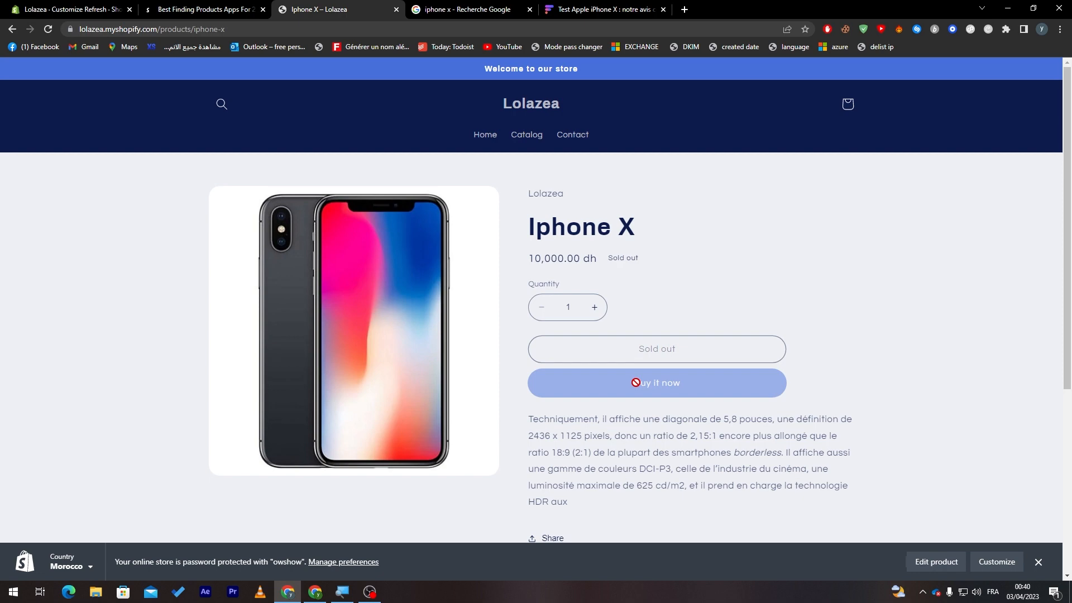
scroll(1055, 239, "down", 3)
scroll(1054, 239, "up", 1)
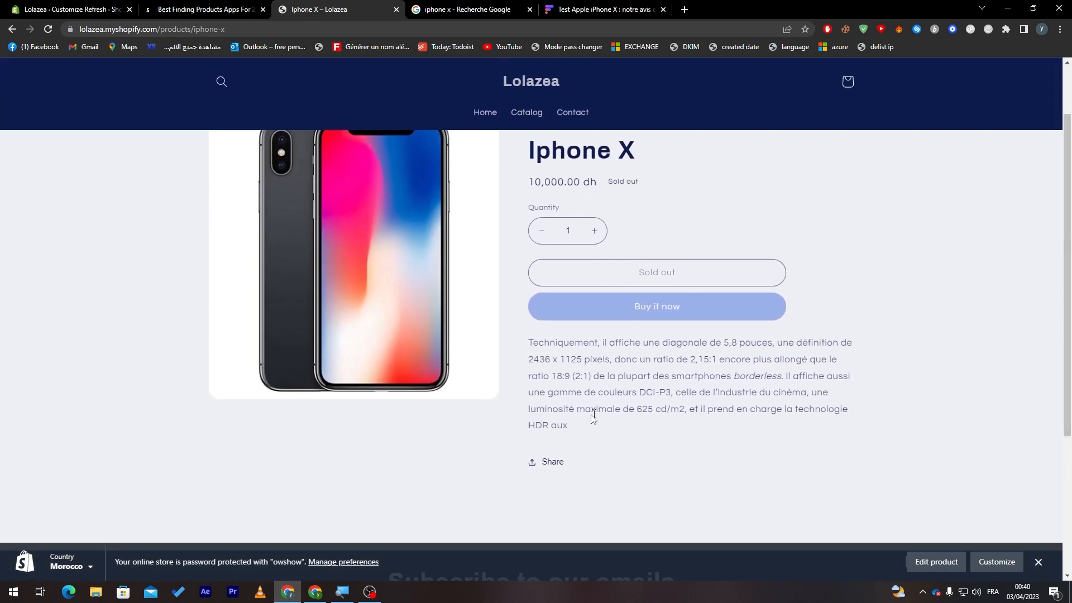
Leave the theme editor and open the Payments section of the store settings.
left_click(33, 9)
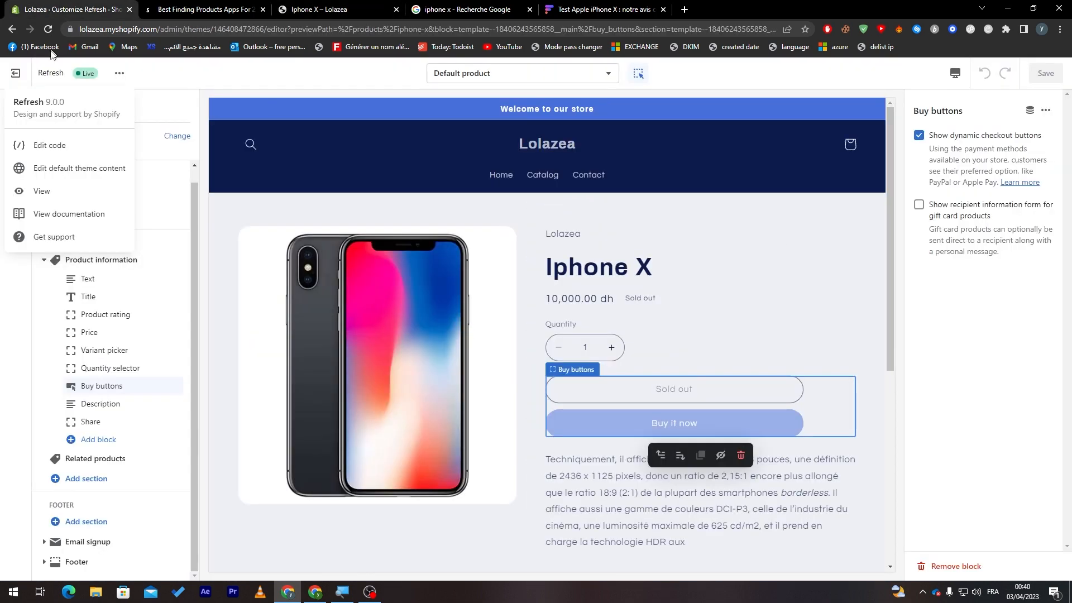
left_click(319, 200)
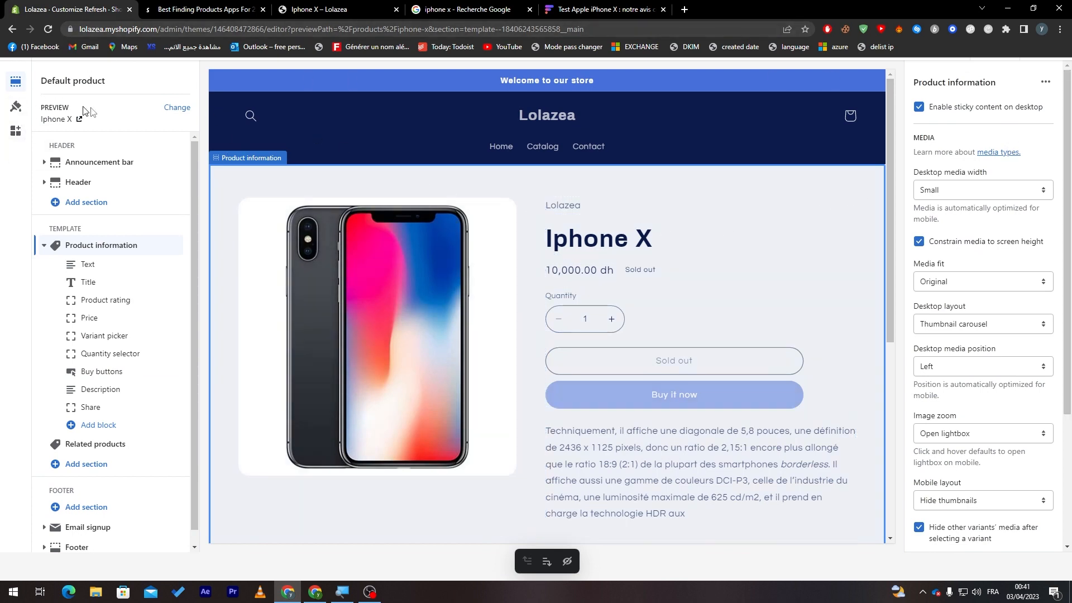
left_click(12, 30)
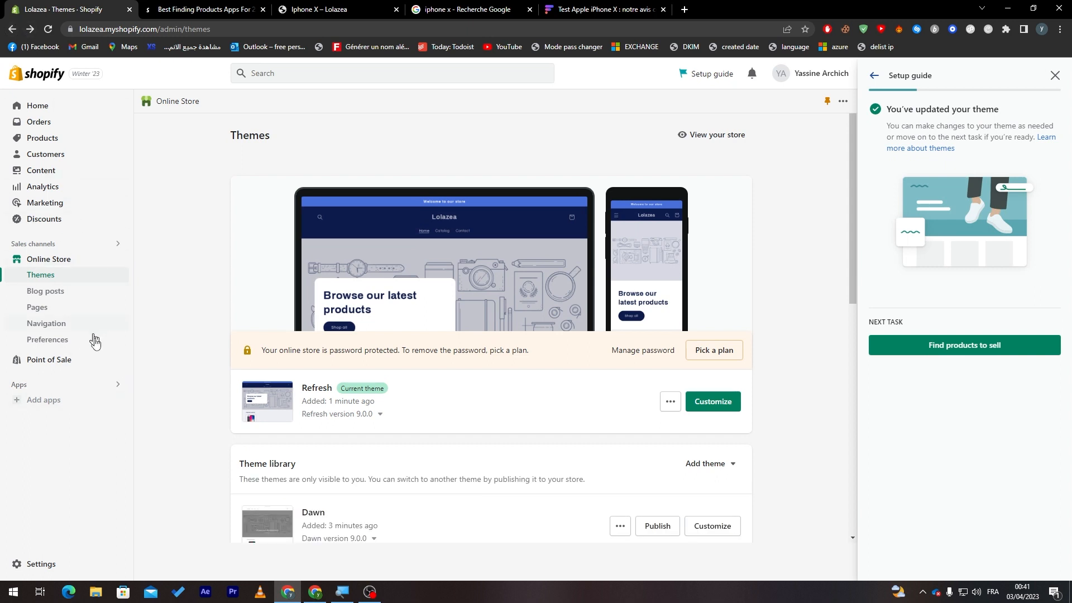
left_click(40, 564)
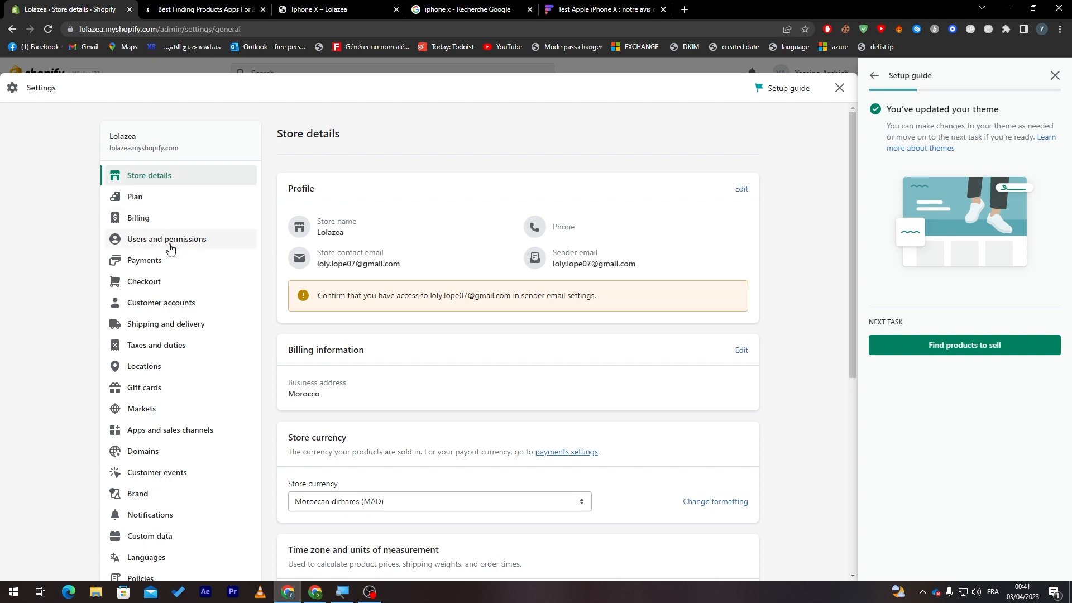
left_click(127, 261)
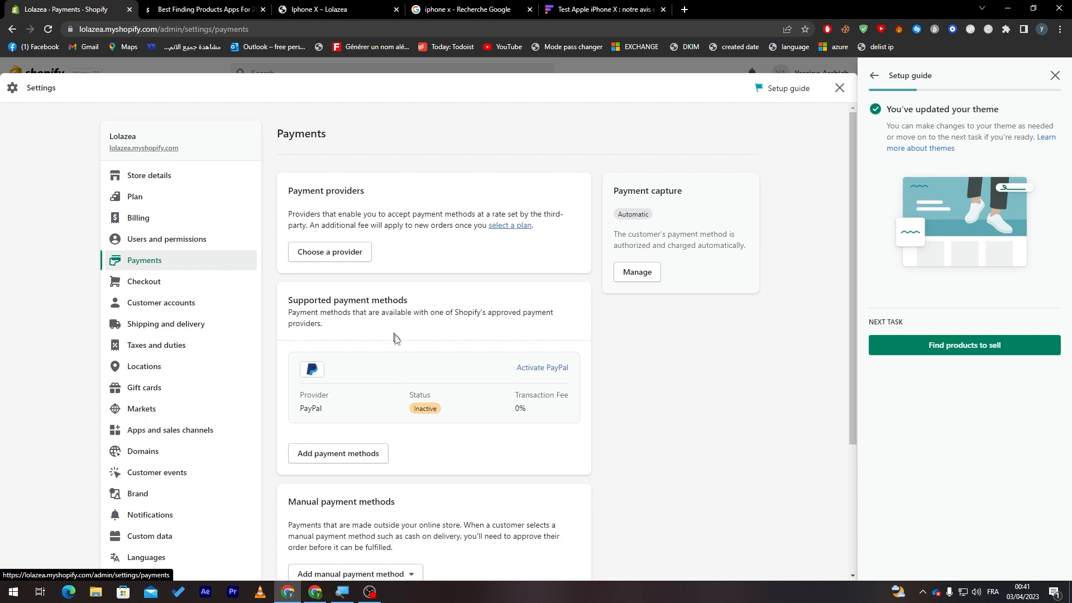
Look at the PayPal Express Checkout activation and its account connection page, and close the PayPal page without connecting.
left_click(529, 368)
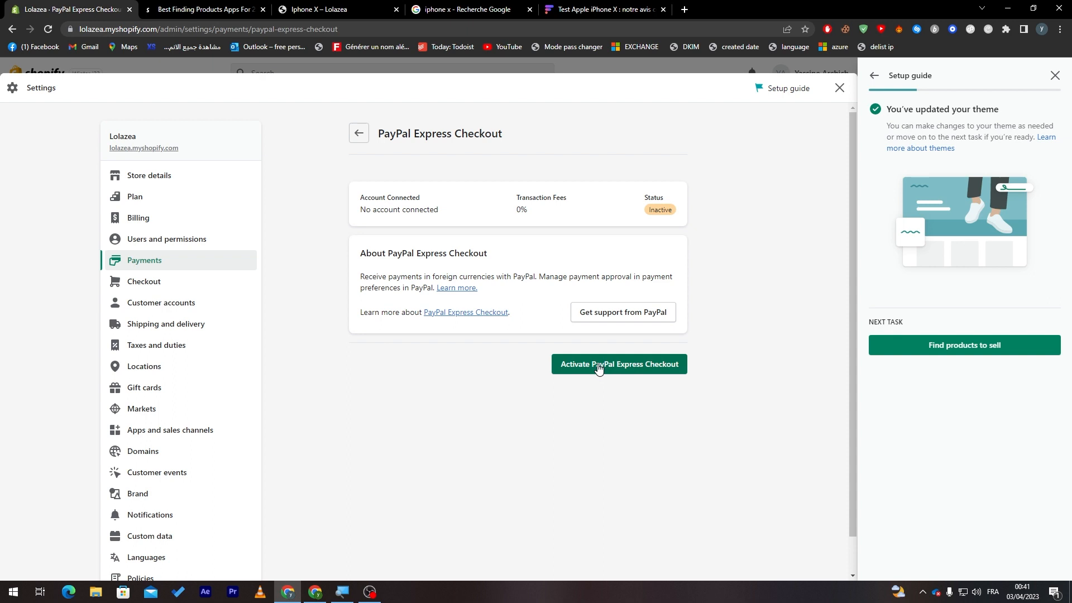
left_click(659, 369)
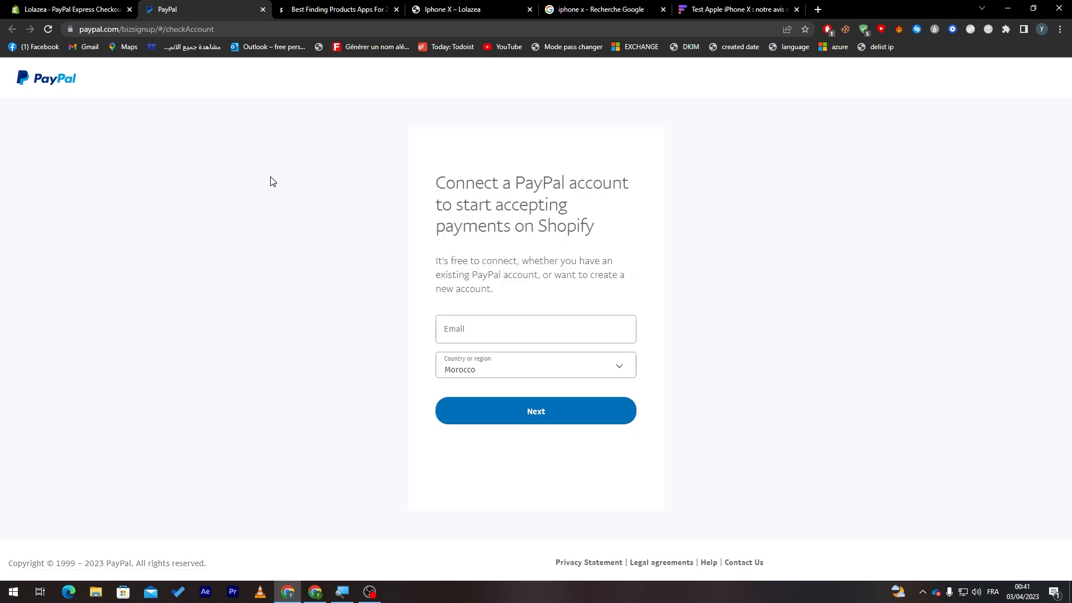
left_click(266, 9)
Open the store's Checkout settings and review the customer contact method section.
left_click(146, 281)
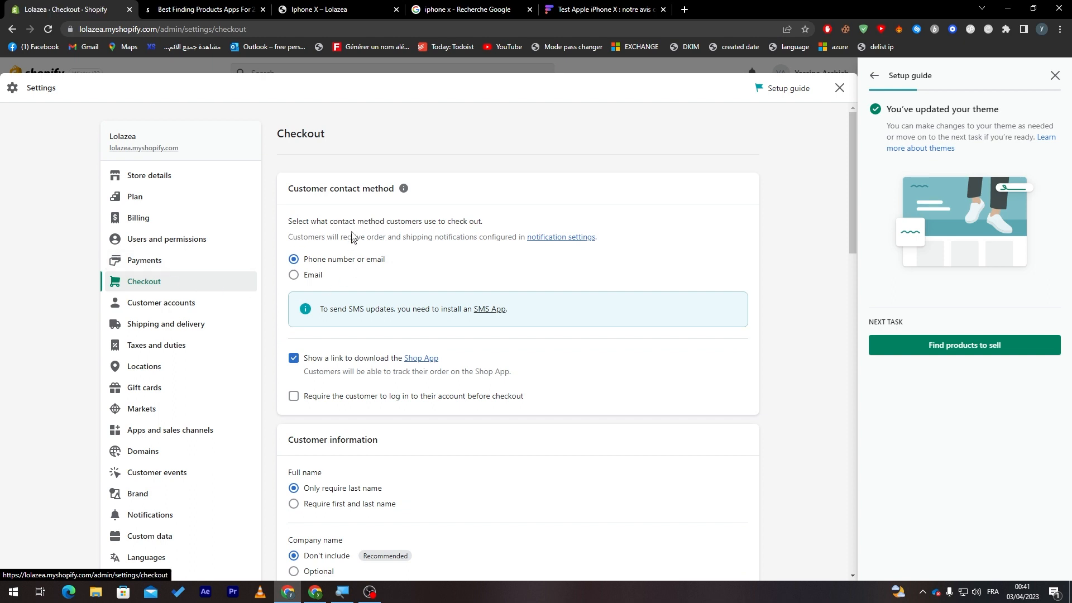
left_click_drag(329, 189, 394, 189)
left_click(363, 223)
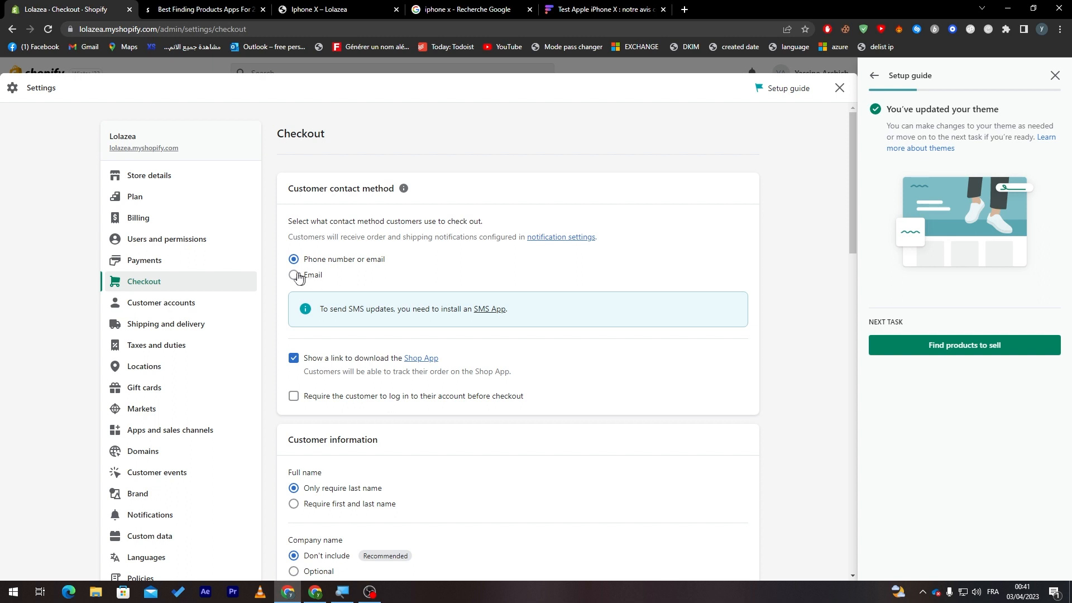
Set the customer contact method to Email and require customers to log in to their account before checkout.
left_click(305, 277)
left_click(311, 262)
left_click_drag(342, 311, 422, 316)
left_click(421, 316)
left_click(309, 275)
scroll(843, 223, "down", 2)
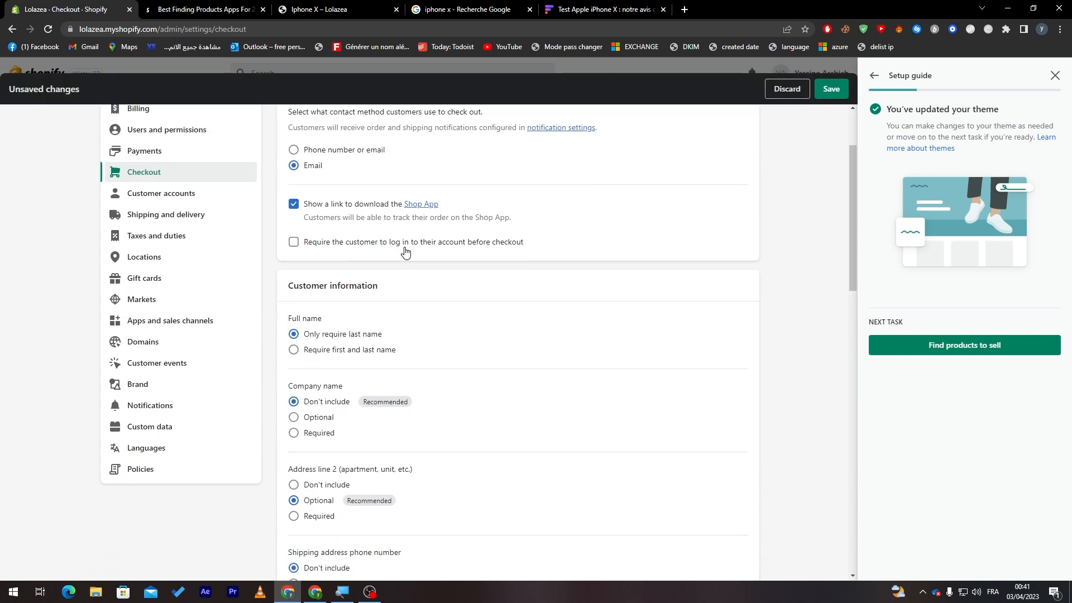
left_click(459, 254)
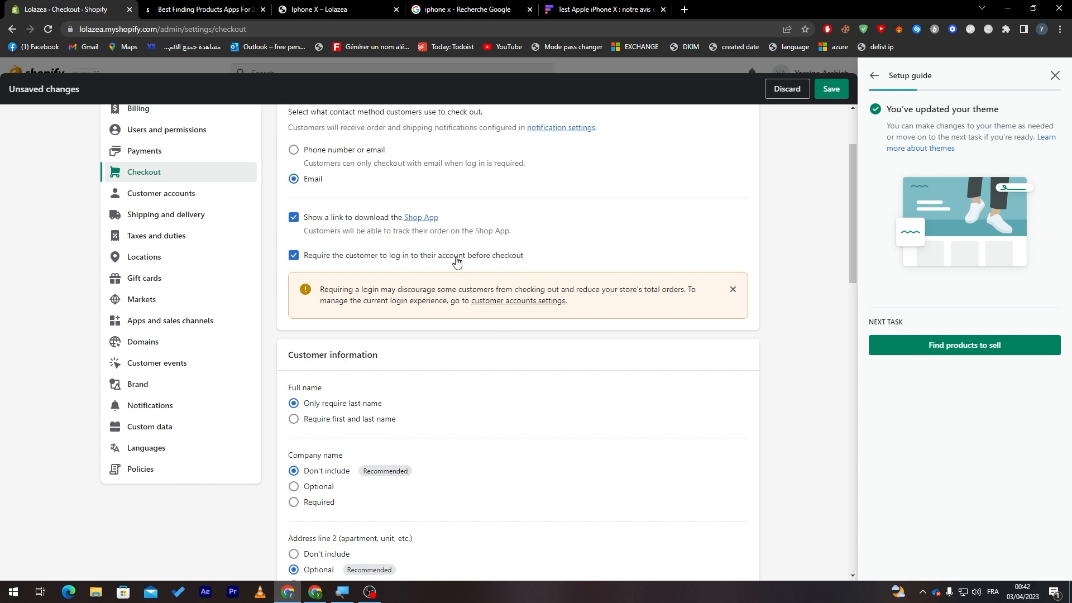
Require customers' first and last name, make company name optional, and require address line 2 and the shipping address phone number.
left_click(728, 293)
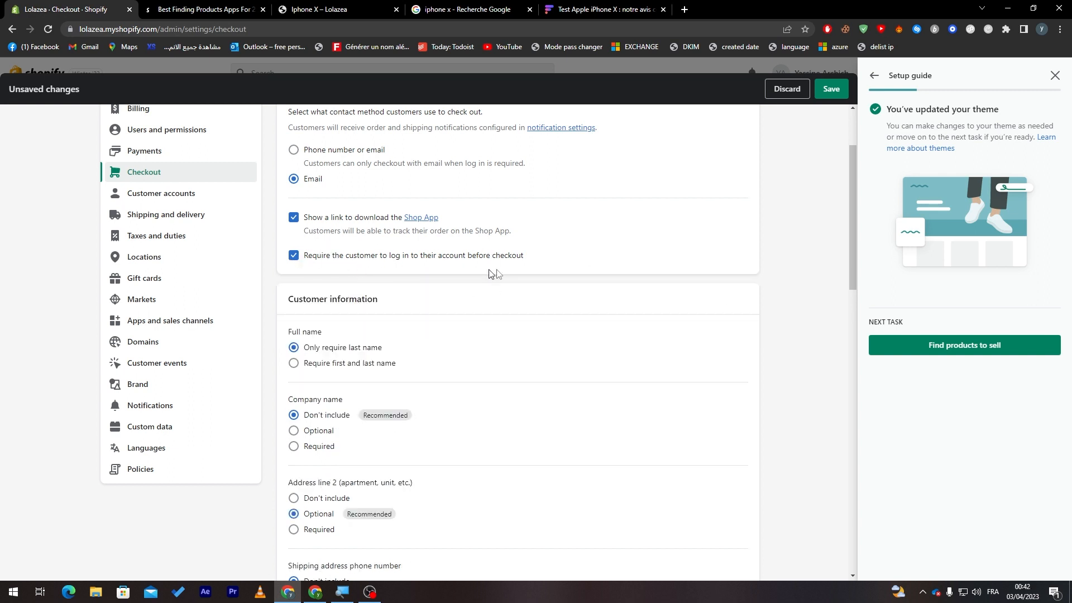
double_click(308, 303)
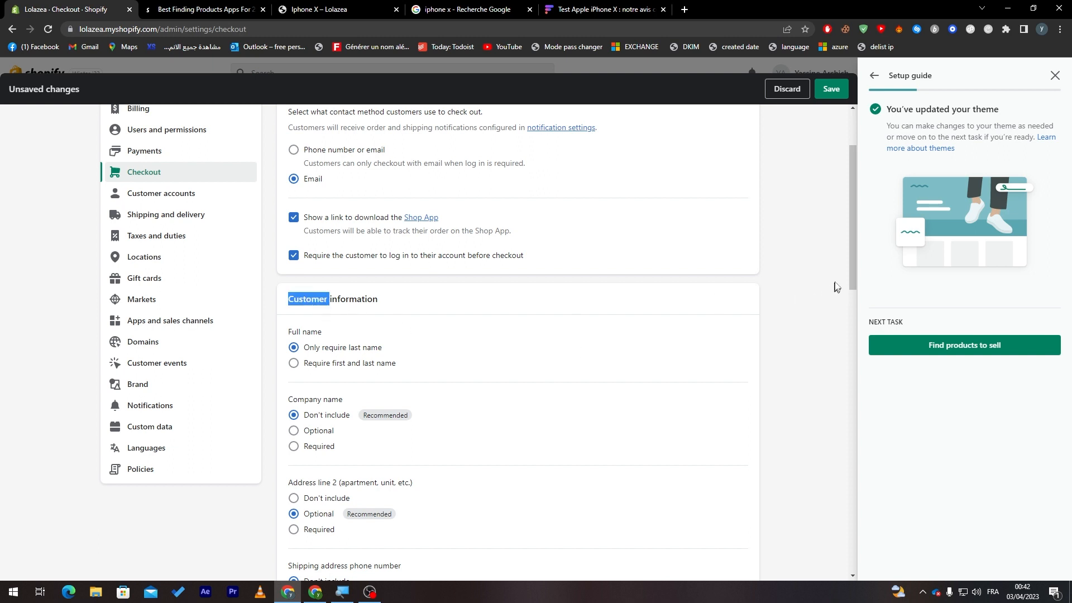
scroll(841, 320, "down", 3)
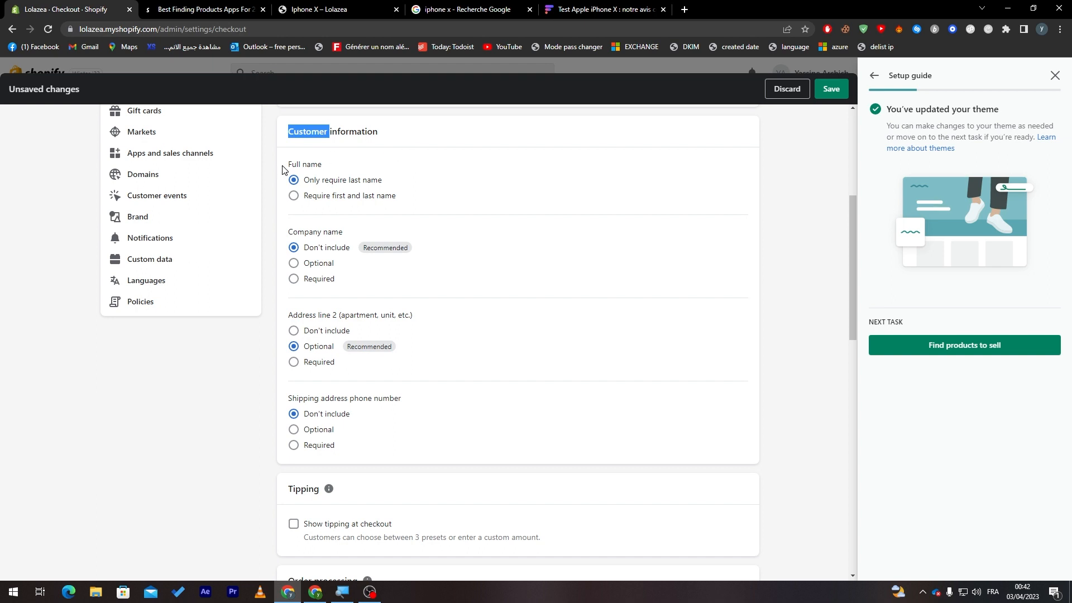
left_click(343, 196)
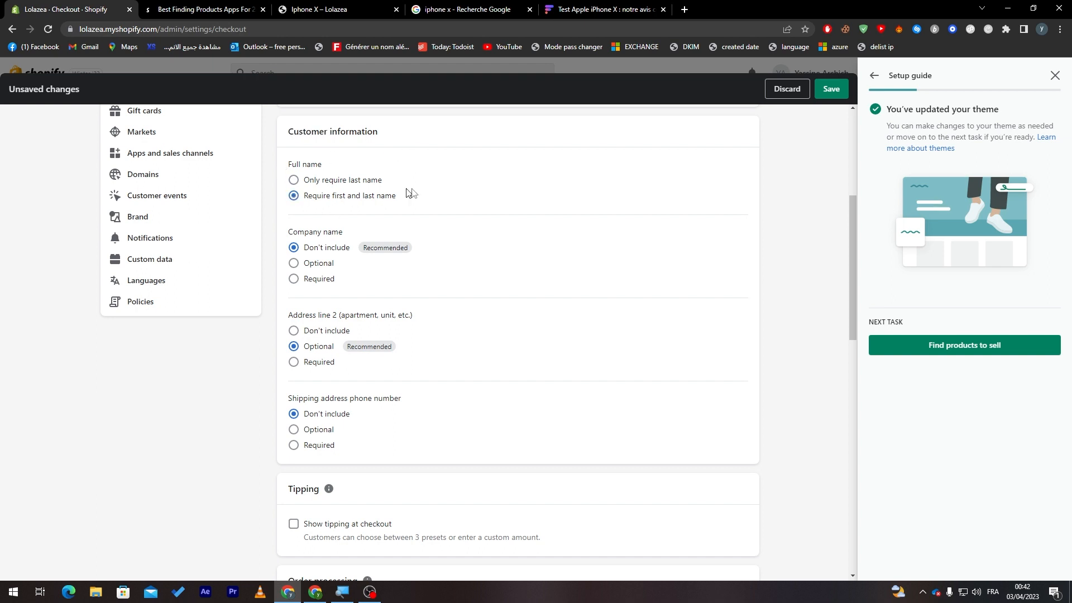
left_click(330, 264)
left_click(316, 368)
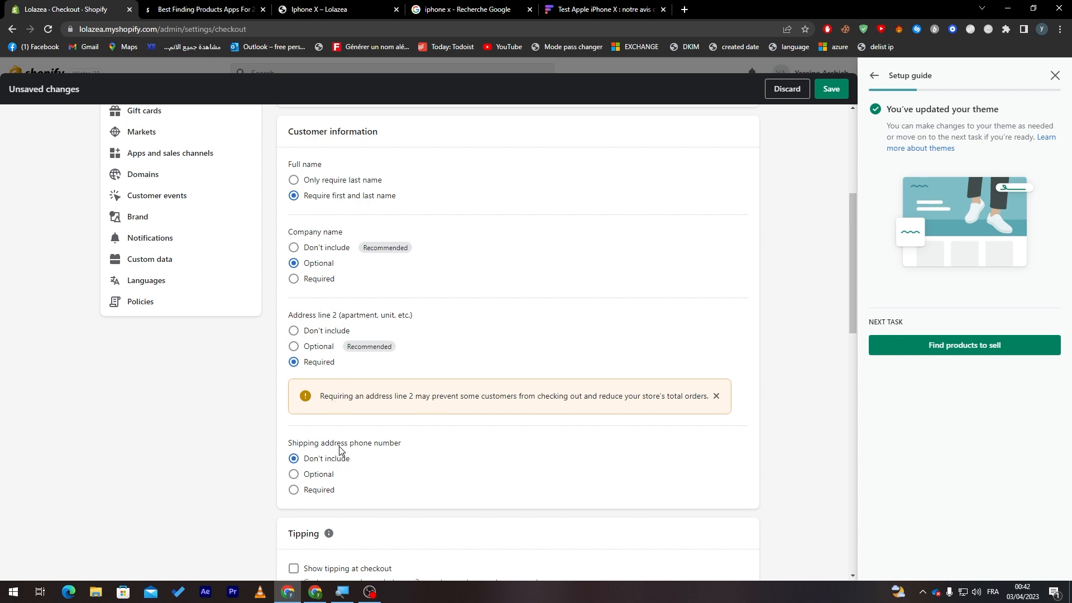
left_click(324, 494)
Set paid orders to automatically fulfill their line items, preselect the email marketing sign-up, and save the checkout settings.
left_click_drag(855, 302, 814, 411)
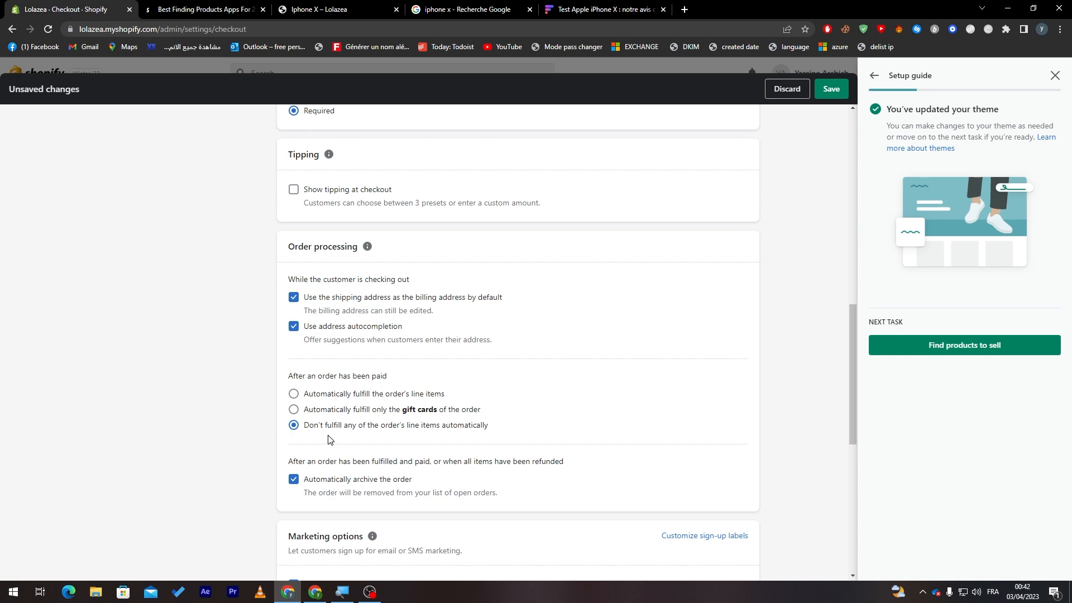
left_click(293, 393)
scroll(852, 393, "down", 6)
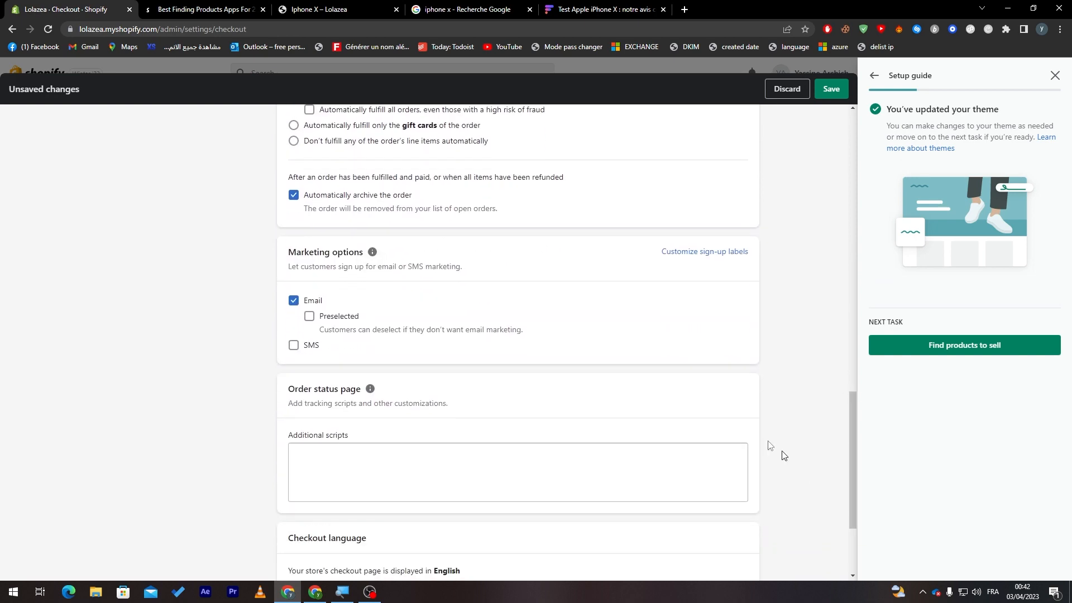
left_click(310, 316)
left_click_drag(851, 398, 859, 442)
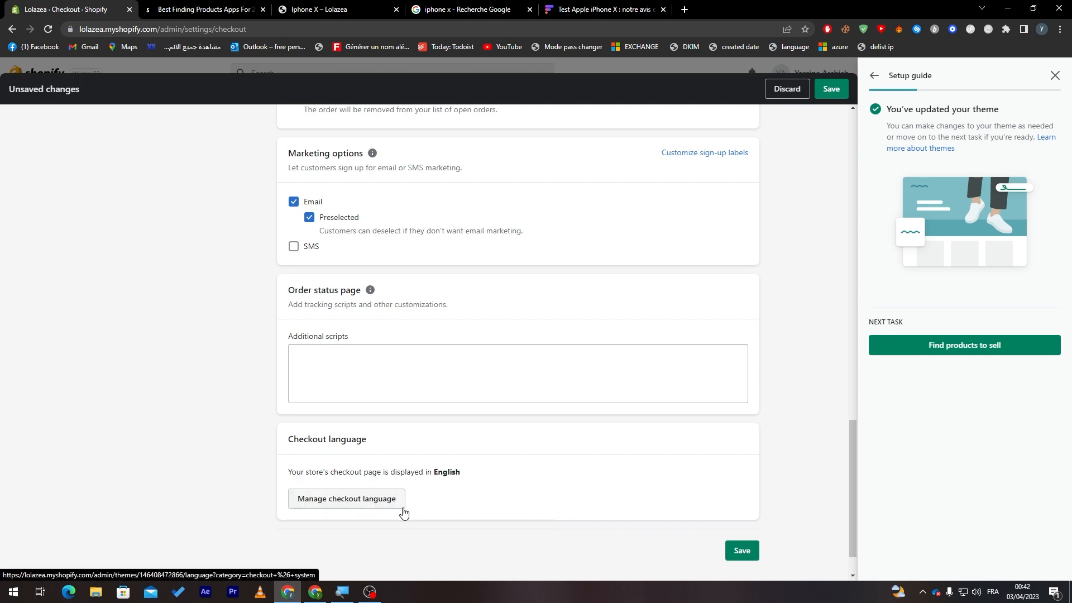
left_click(746, 551)
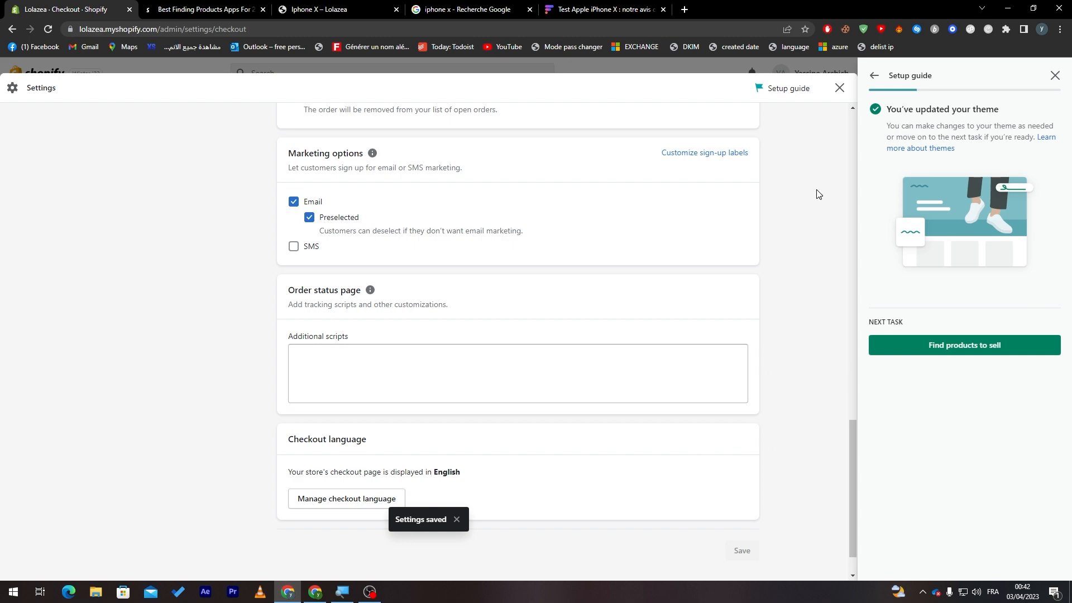
Close the store settings and return to the online store's Themes page.
left_click_drag(852, 455, 834, 142)
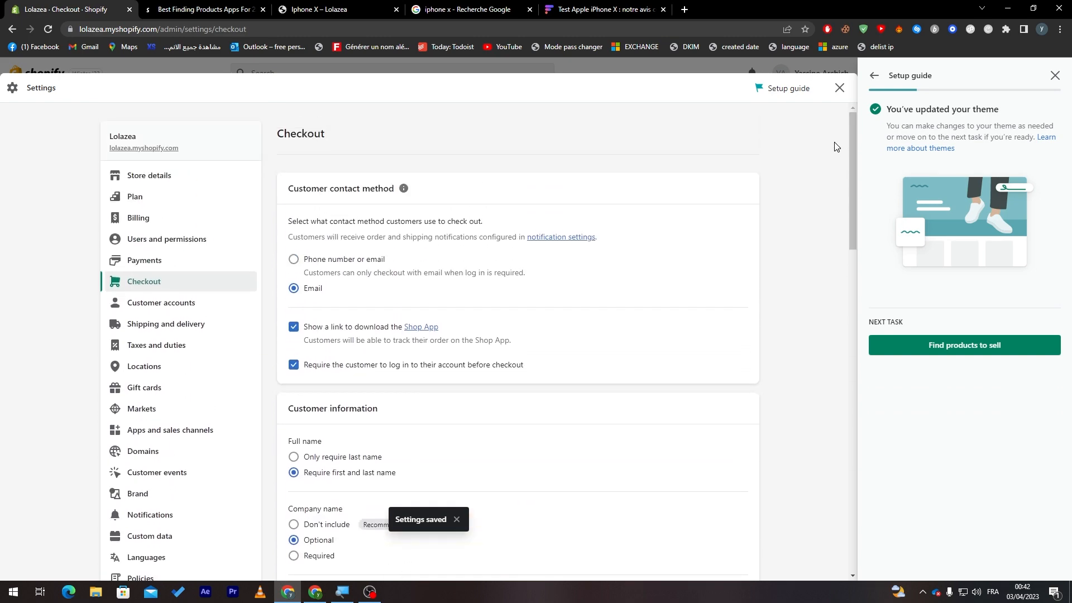
key("ctrl+Tab")
key("ctrl+shift+Tab")
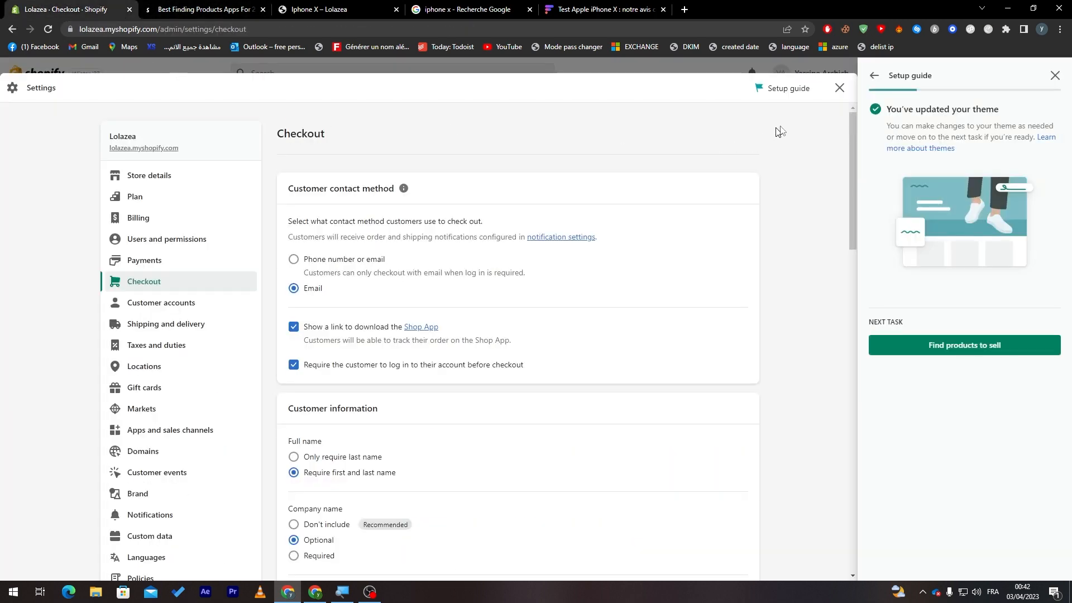
left_click(838, 88)
left_click(73, 79)
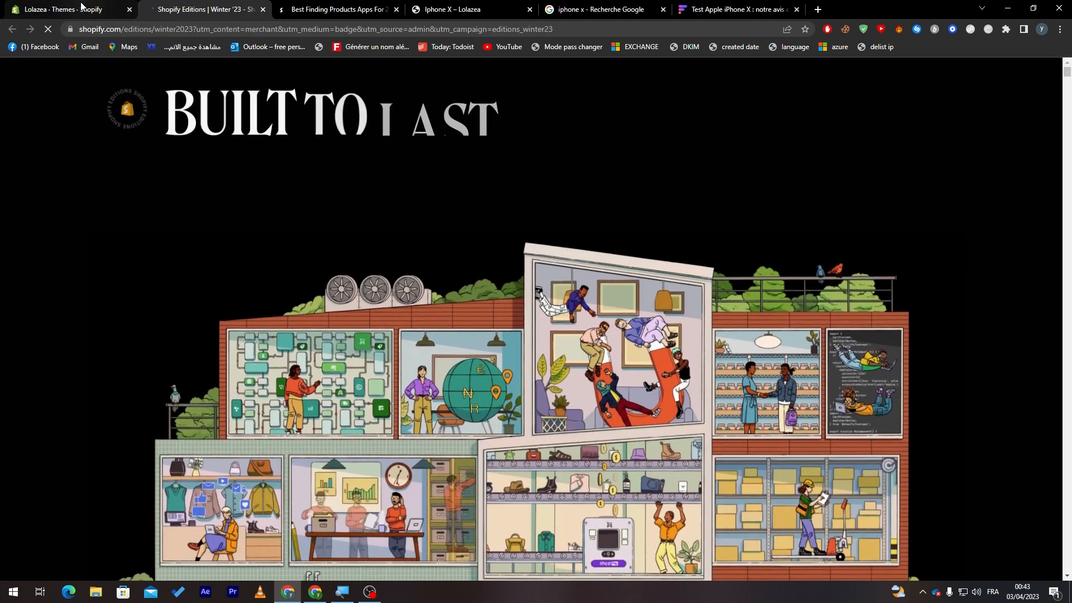
left_click(88, 9)
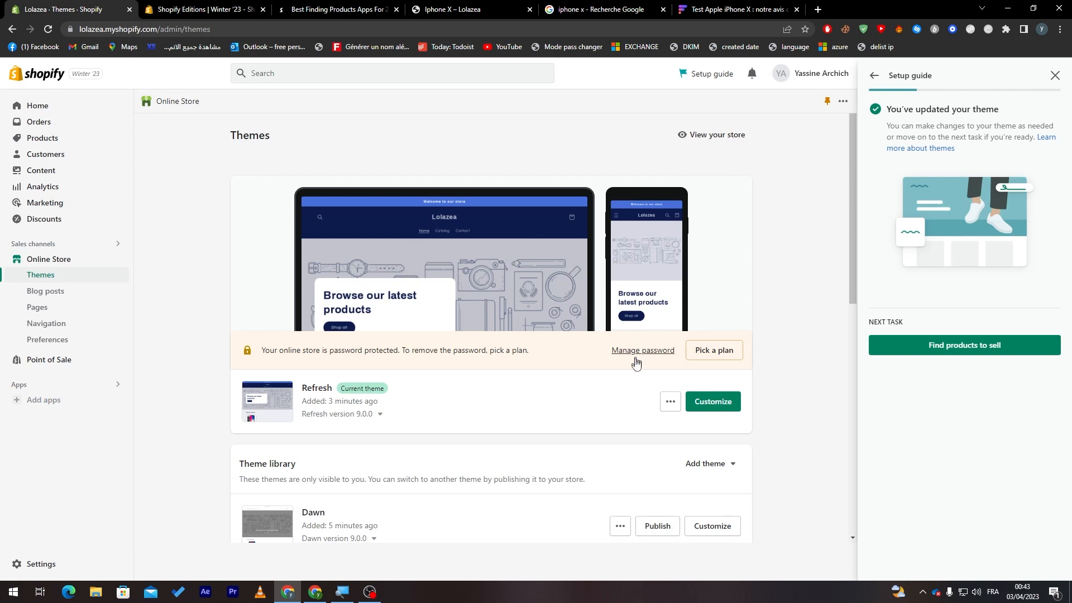
Preview the current Refresh theme and open the featured Iphone X product page in the storefront.
left_click(670, 401)
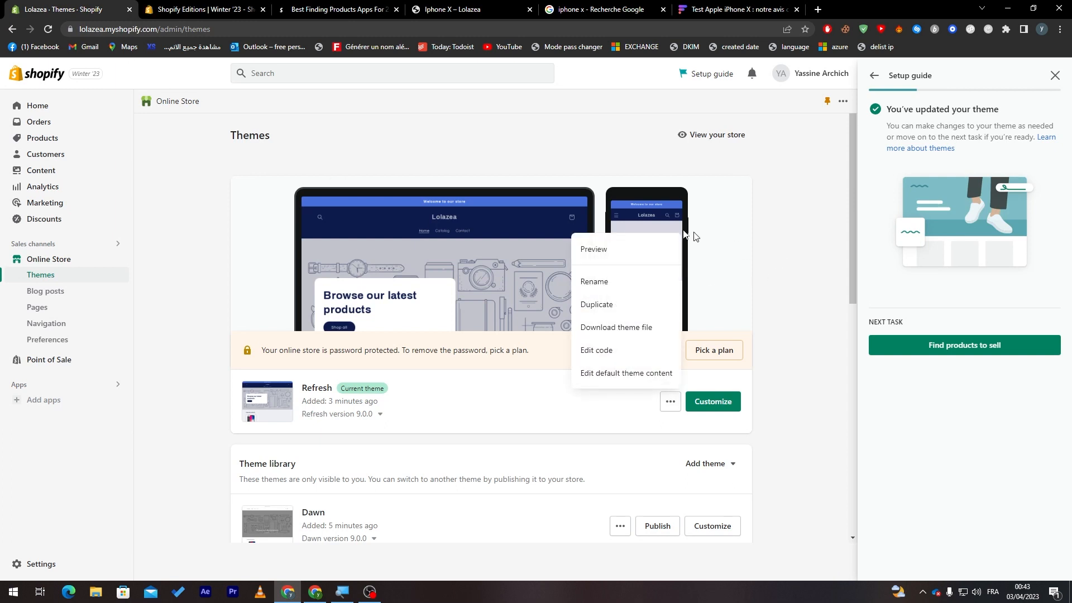
left_click(609, 246)
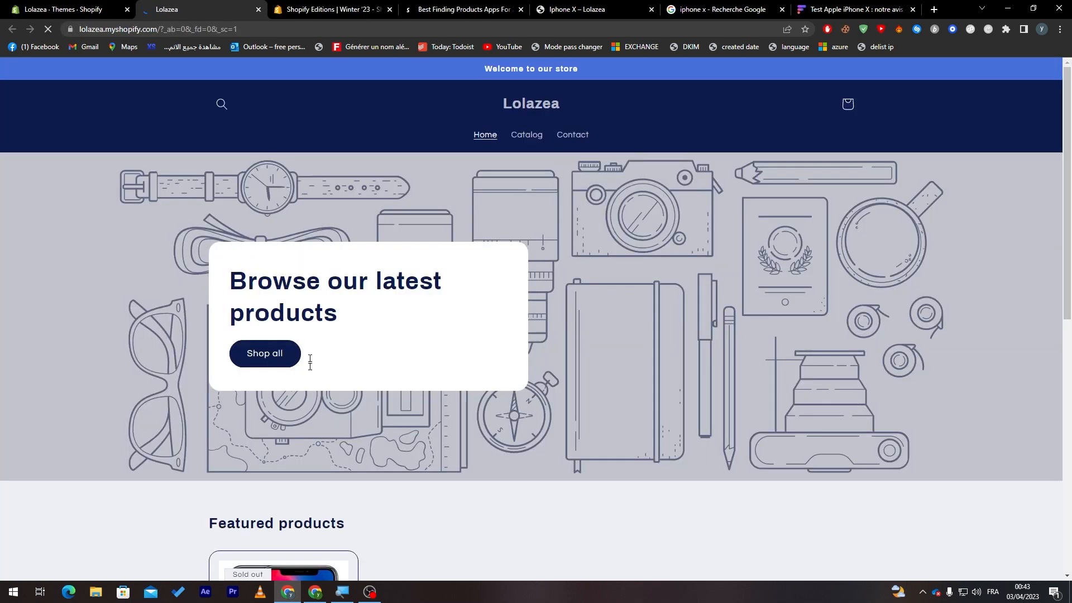
scroll(399, 331, "down", 4)
left_click(250, 403)
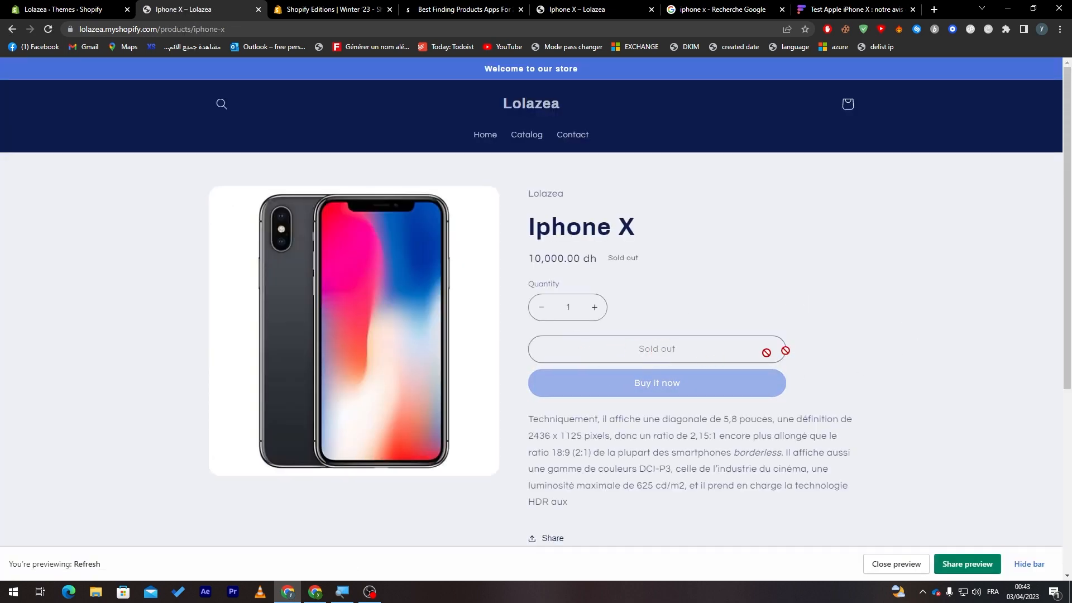
Examine the Iphone X product page, including its price, purchase options, description and email subscription section.
scroll(769, 352, "down", 1)
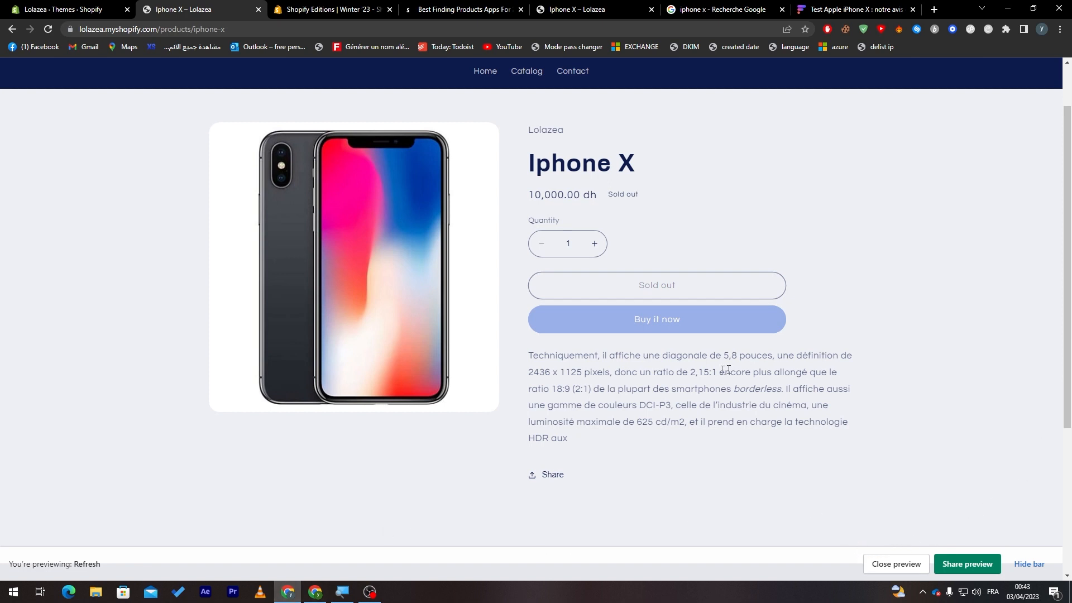
scroll(1070, 258, "up", 1)
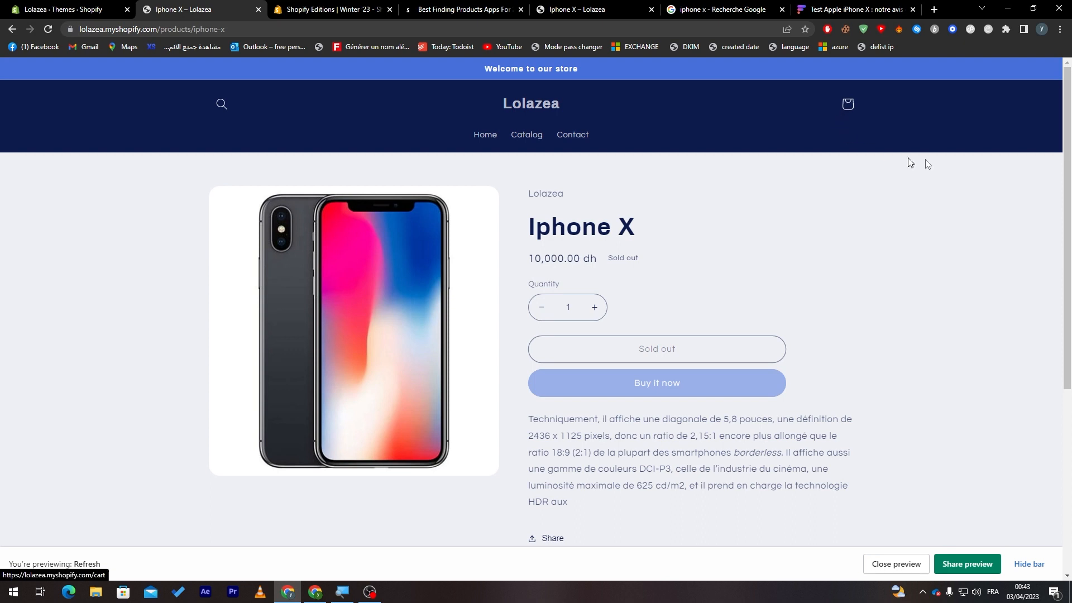
scroll(954, 327, "down", 5)
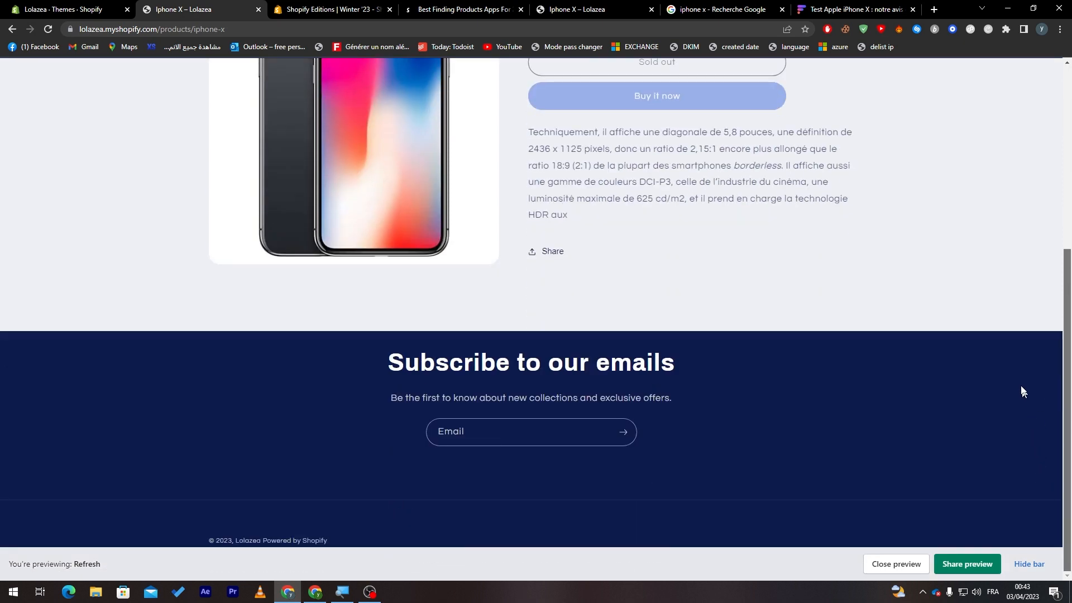
scroll(718, 374, "up", 4)
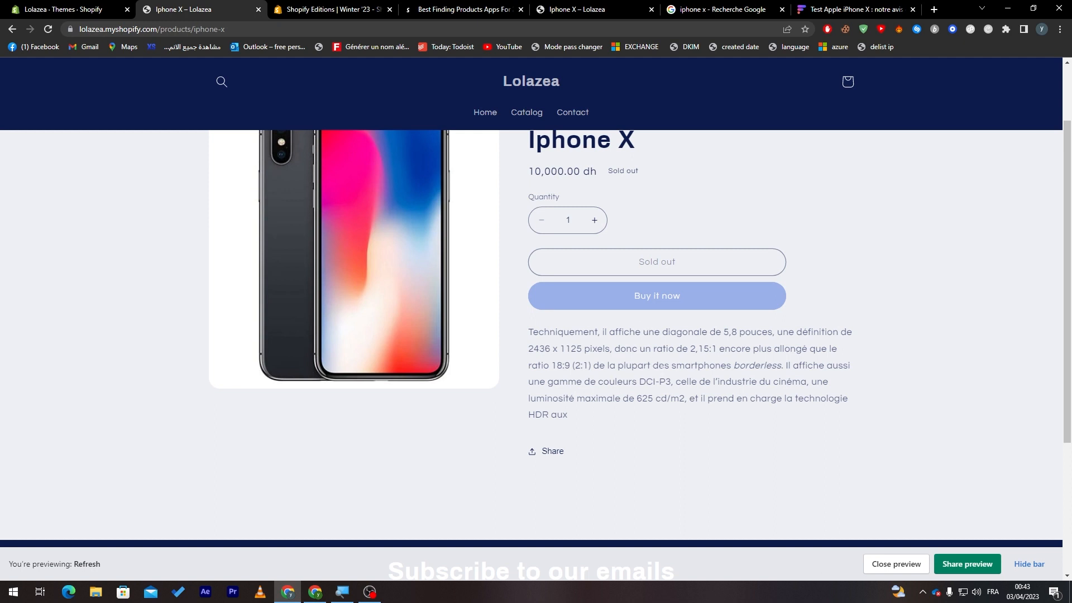
triple_click(662, 370)
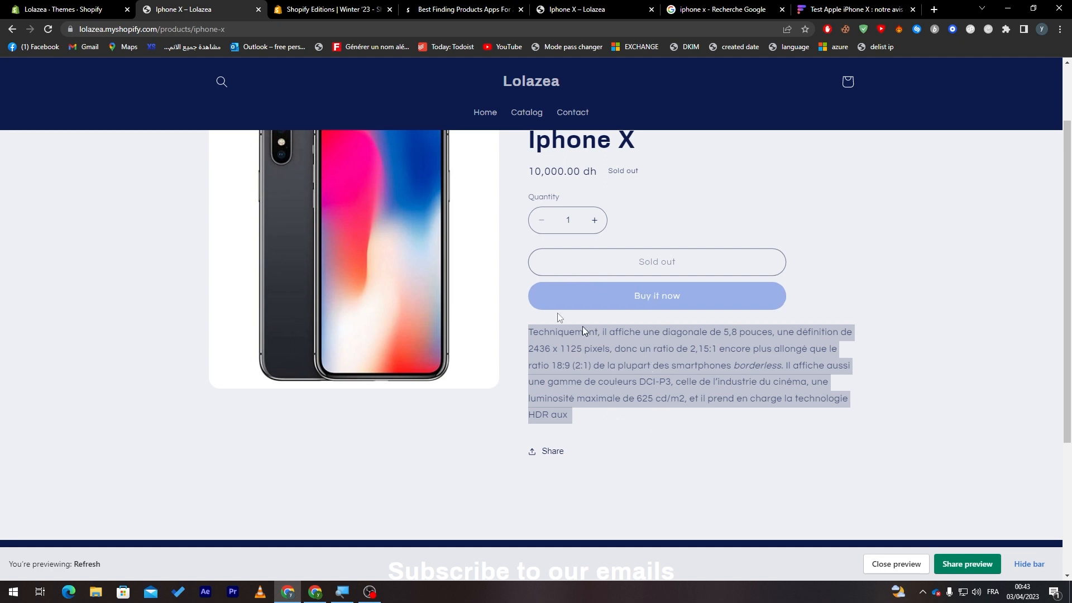
Return to the store admin and look at the Orders and Customers pages.
left_click(61, 8)
left_click(53, 122)
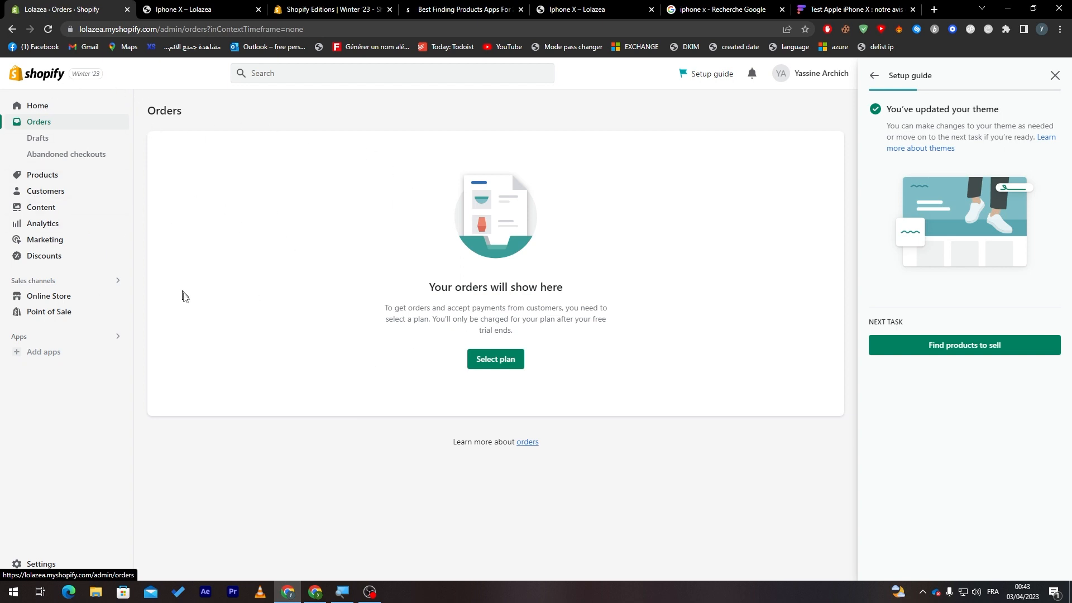
left_click(56, 191)
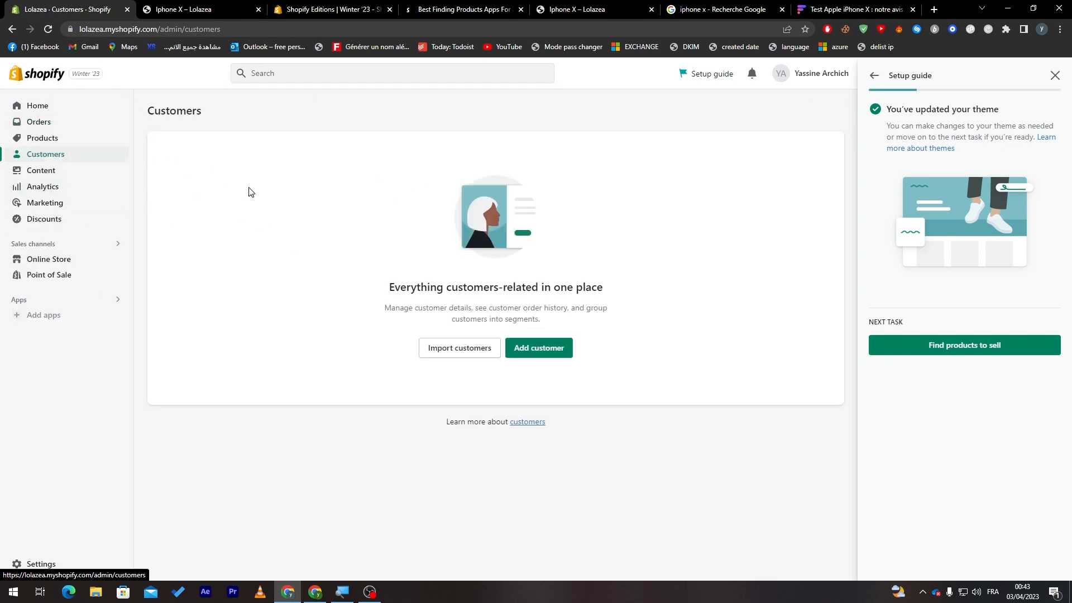